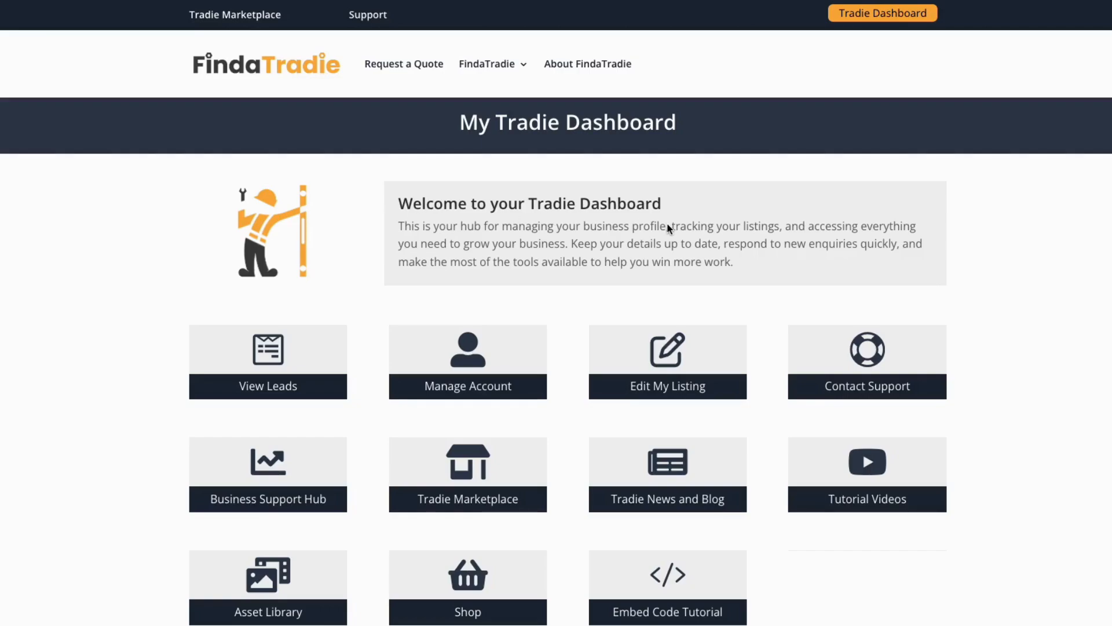
- Open the Rivercoombe Builders listing for editing from the tradie dashboard
scroll(668, 228, "down", 1)
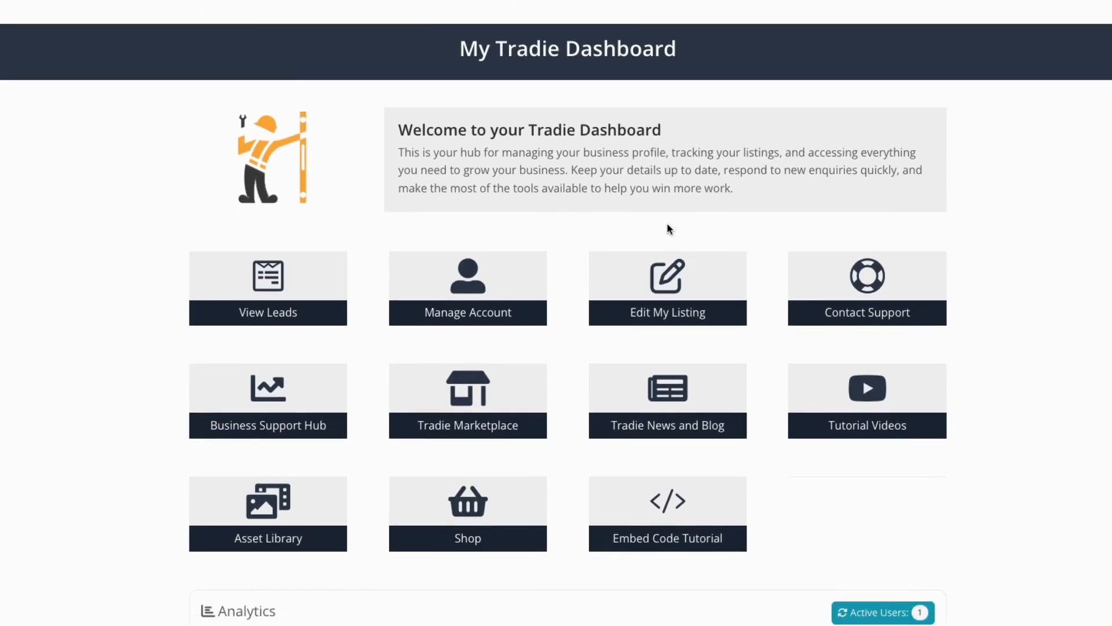
left_click(674, 319)
scroll(288, 301, "down", 2)
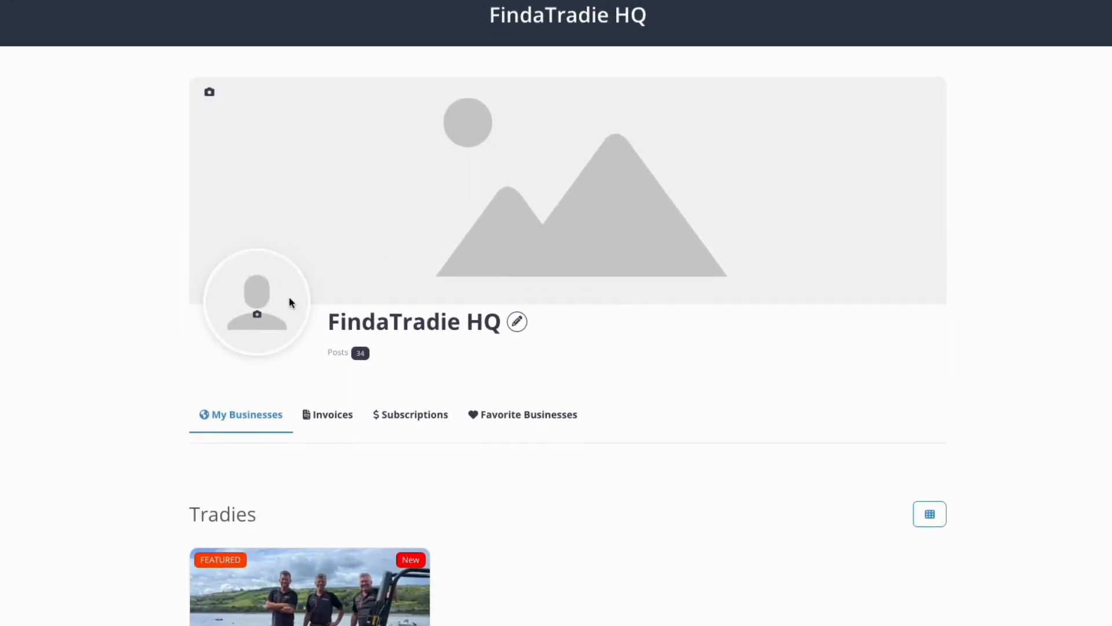
scroll(288, 301, "down", 4)
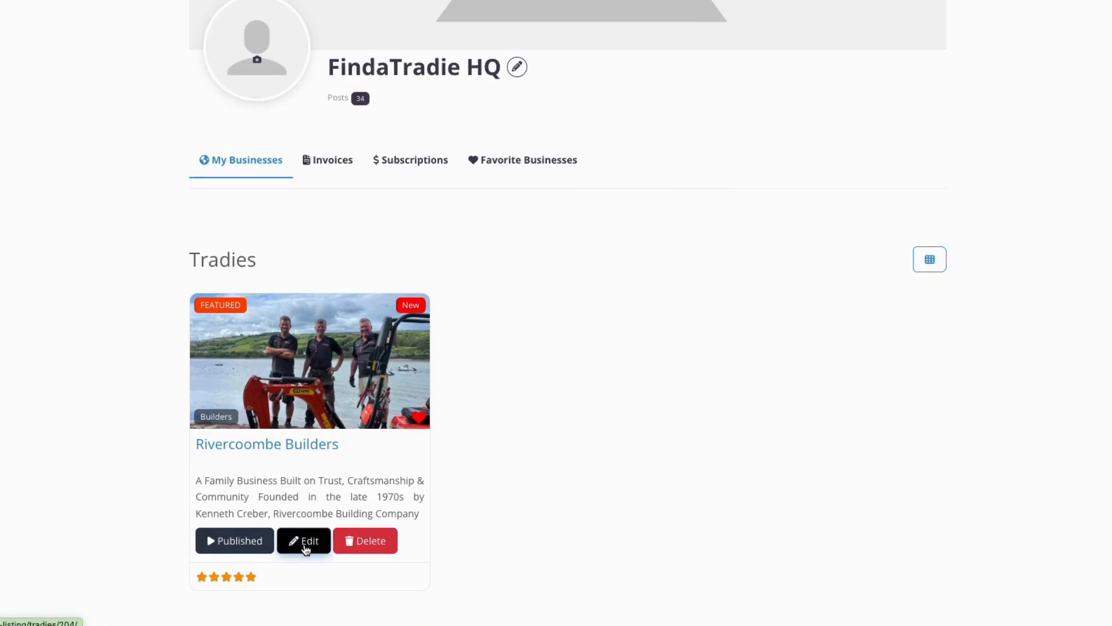
left_click(302, 545)
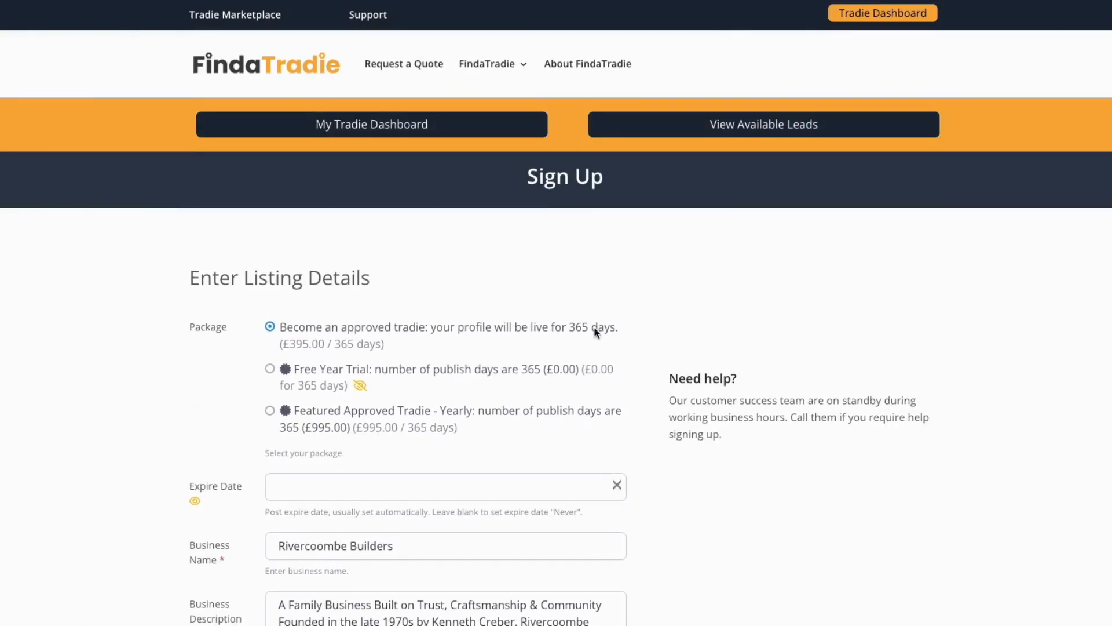
- Examine the listing's package options and business name, and read through the full business description
scroll(614, 314, "down", 2)
scroll(614, 313, "down", 5)
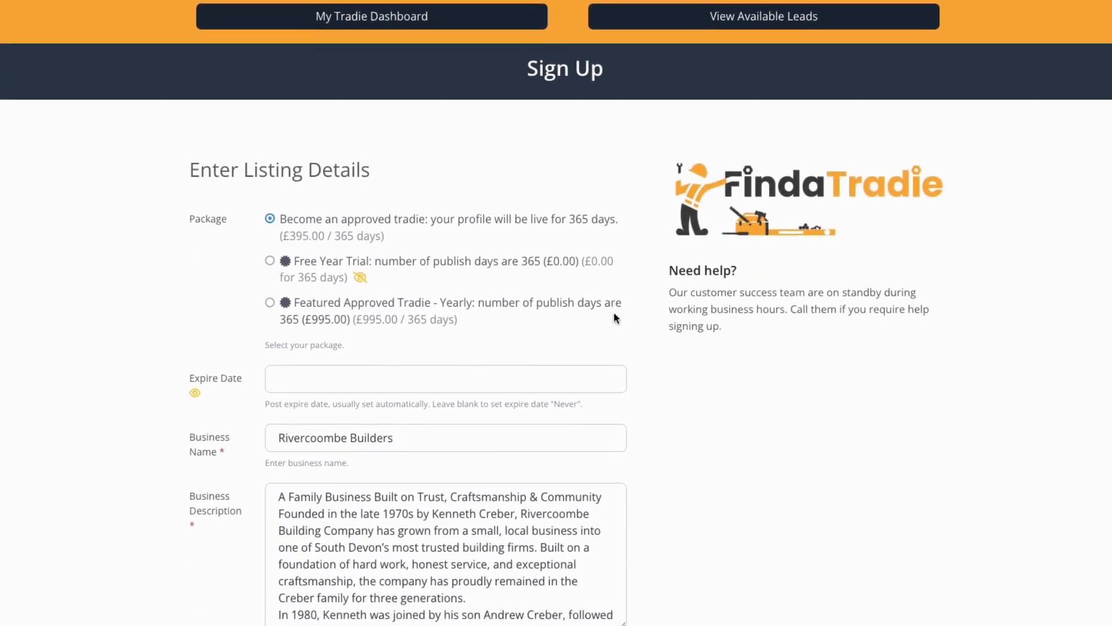
scroll(614, 314, "down", 2)
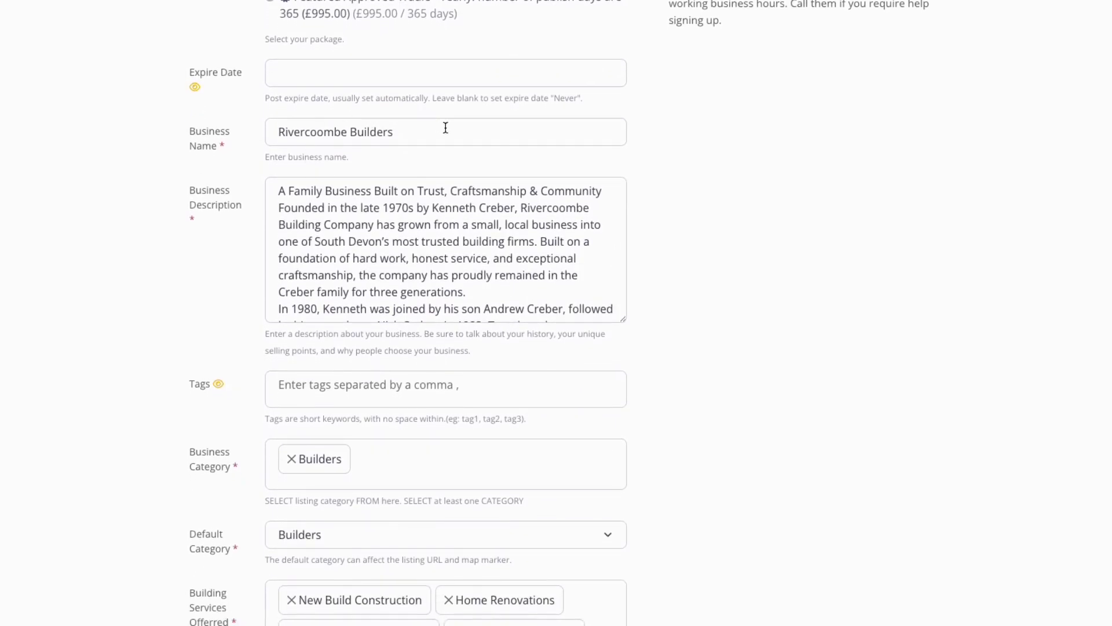
double_click(416, 225)
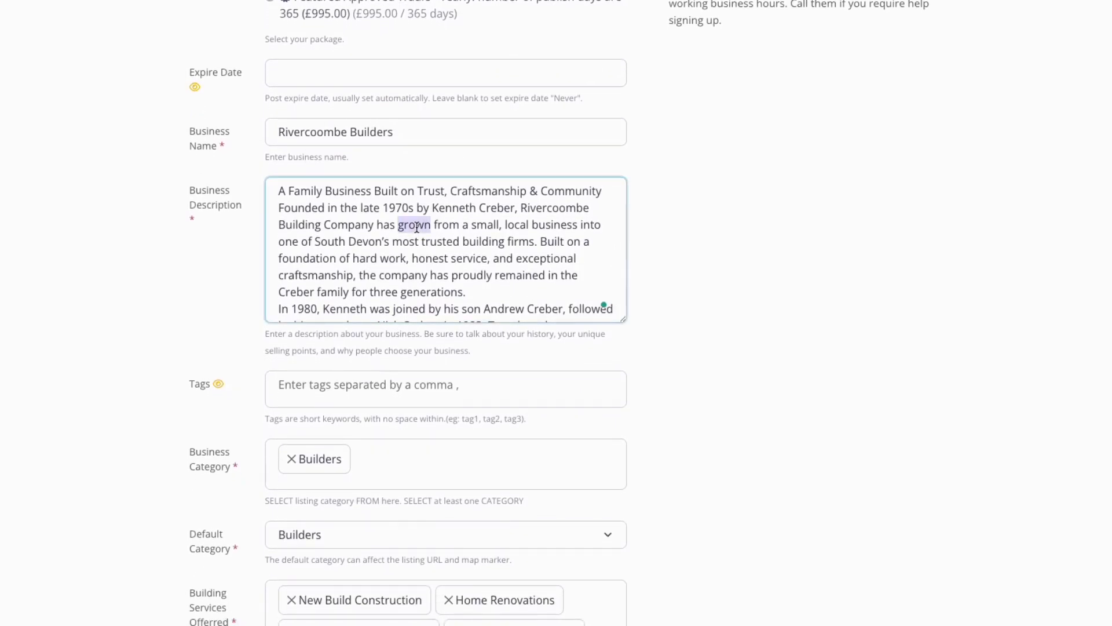
left_click(440, 274)
scroll(495, 276, "down", 3)
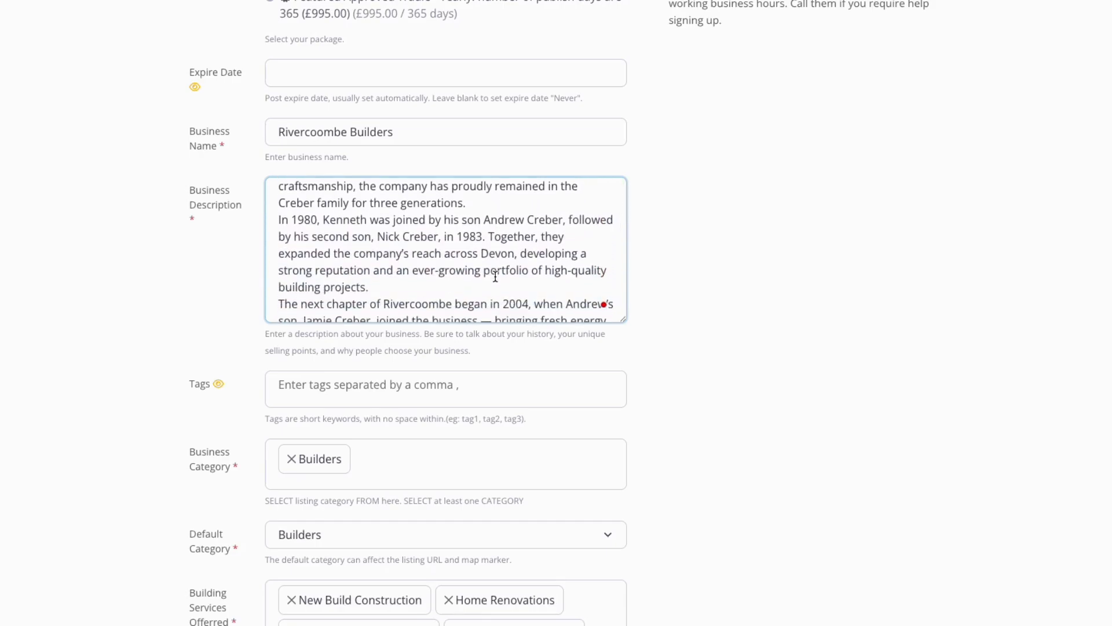
scroll(495, 276, "down", 1)
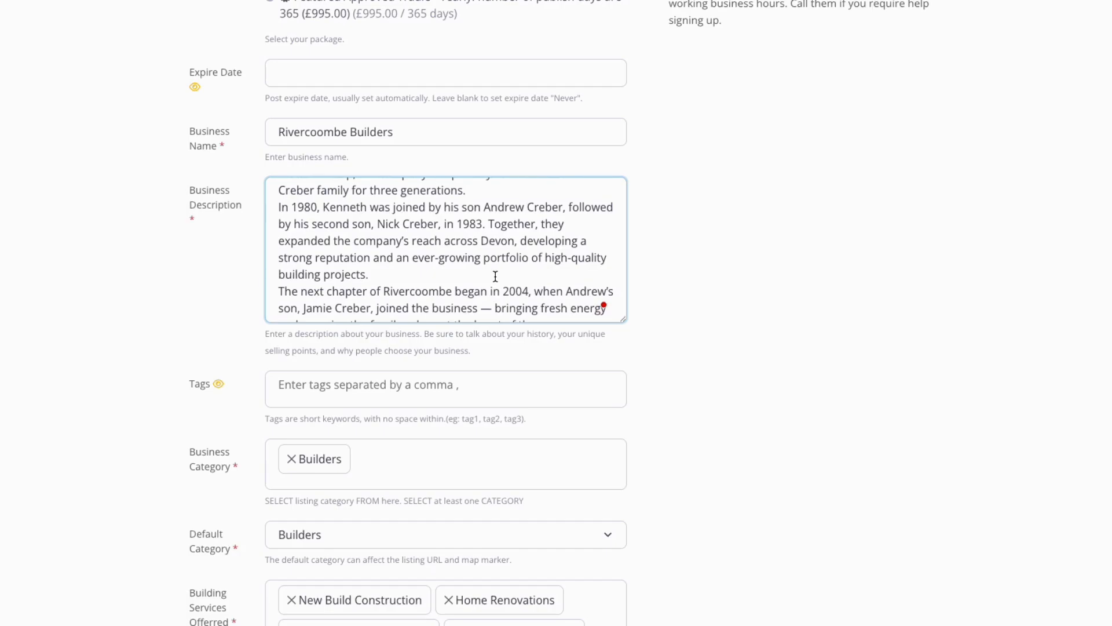
scroll(495, 277, "down", 5)
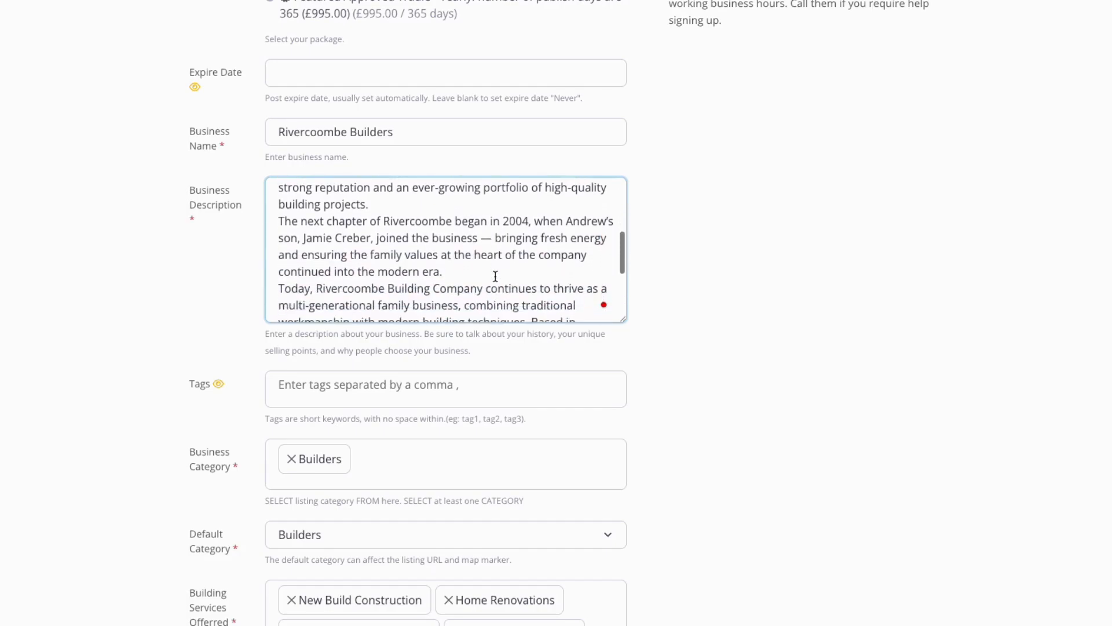
scroll(495, 276, "down", 1)
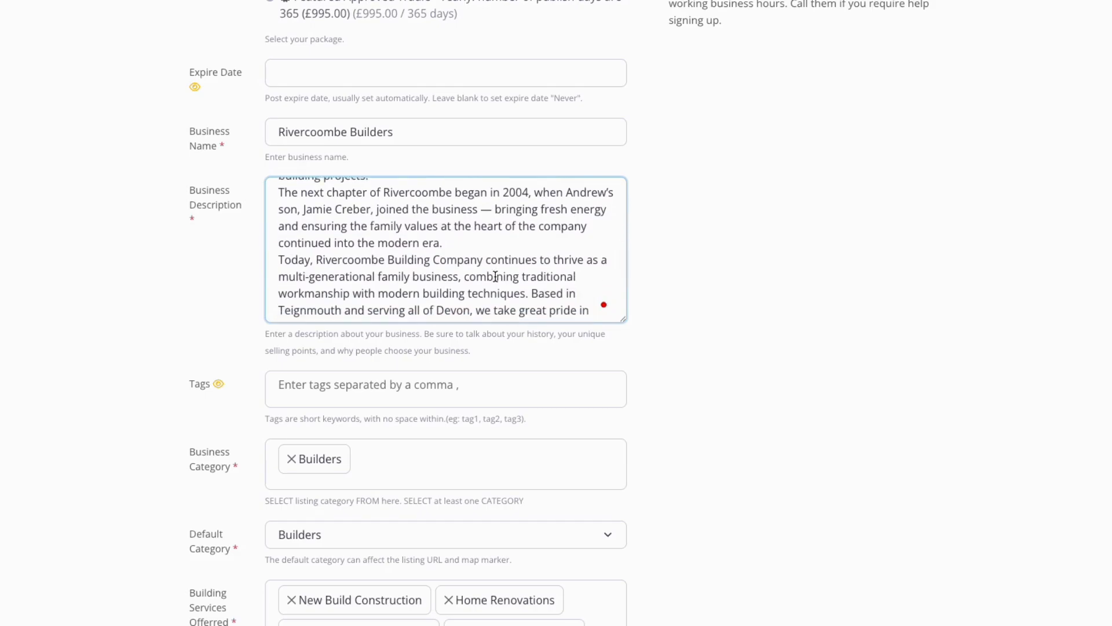
scroll(495, 277, "down", 2)
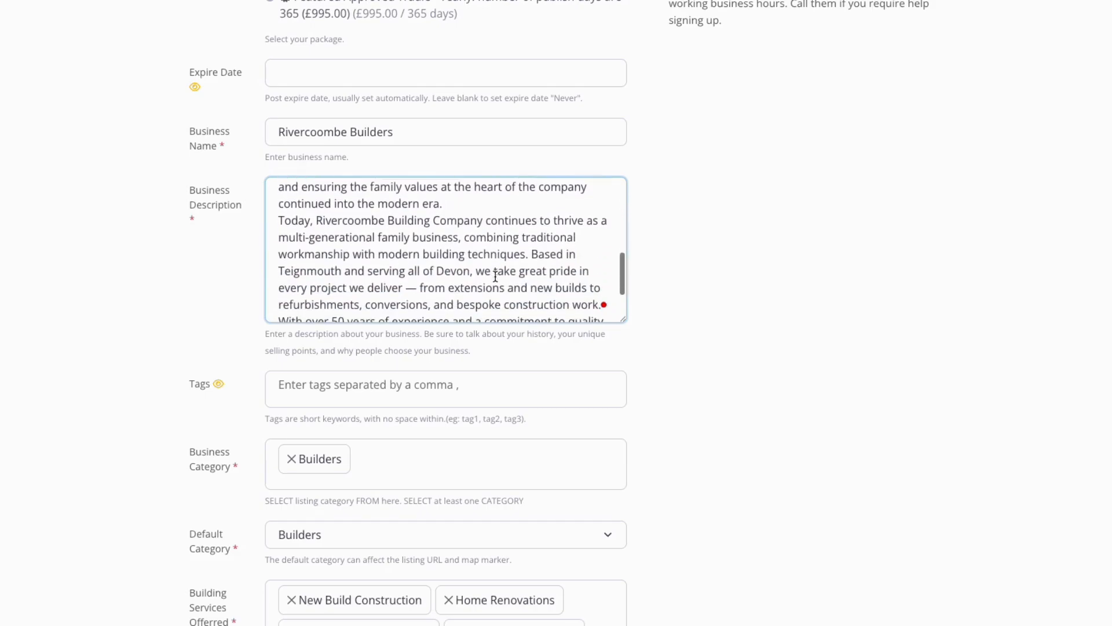
double_click(450, 269)
double_click(310, 271)
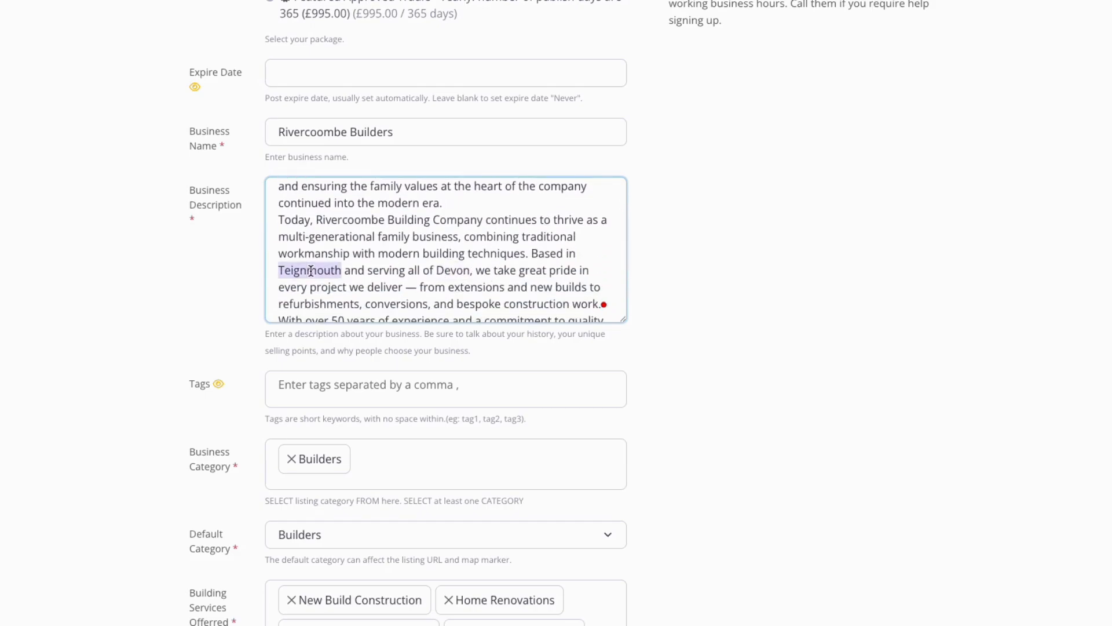
scroll(469, 270, "down", 2)
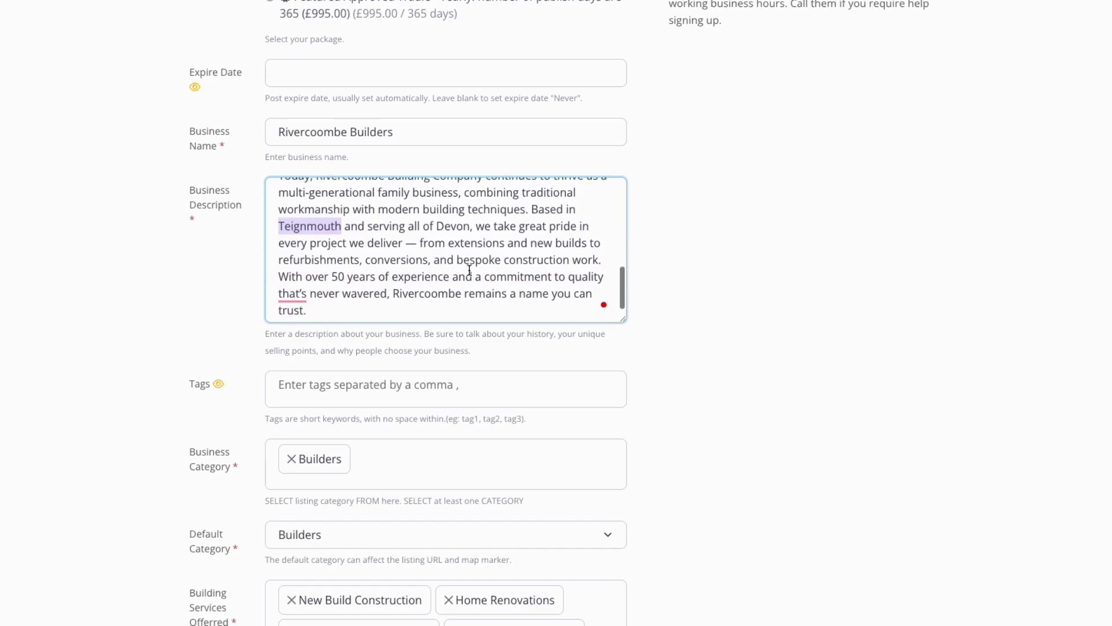
scroll(469, 270, "up", 6)
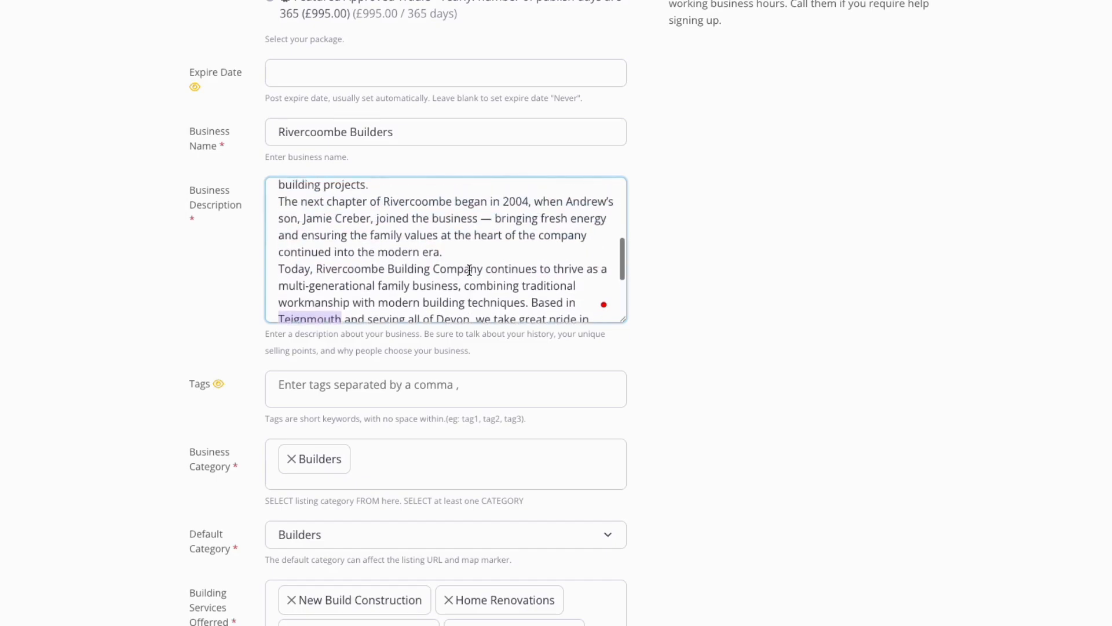
scroll(436, 248, "up", 3)
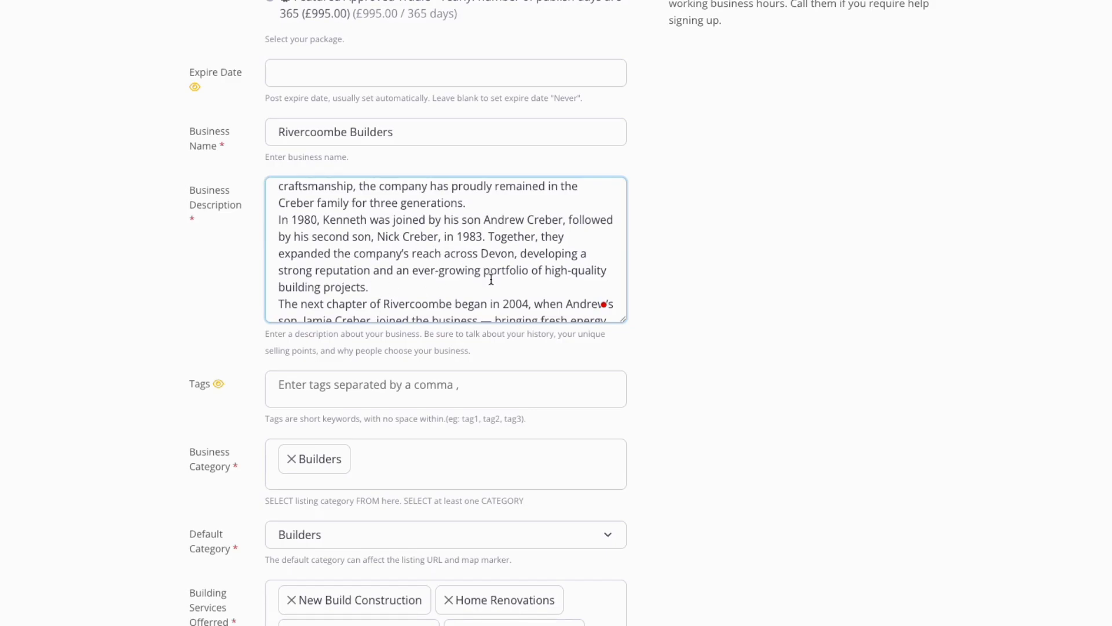
- Browse the available business categories and subcategories, keeping the Builders selection for the listing
scroll(492, 279, "down", 2)
scroll(629, 343, "down", 3)
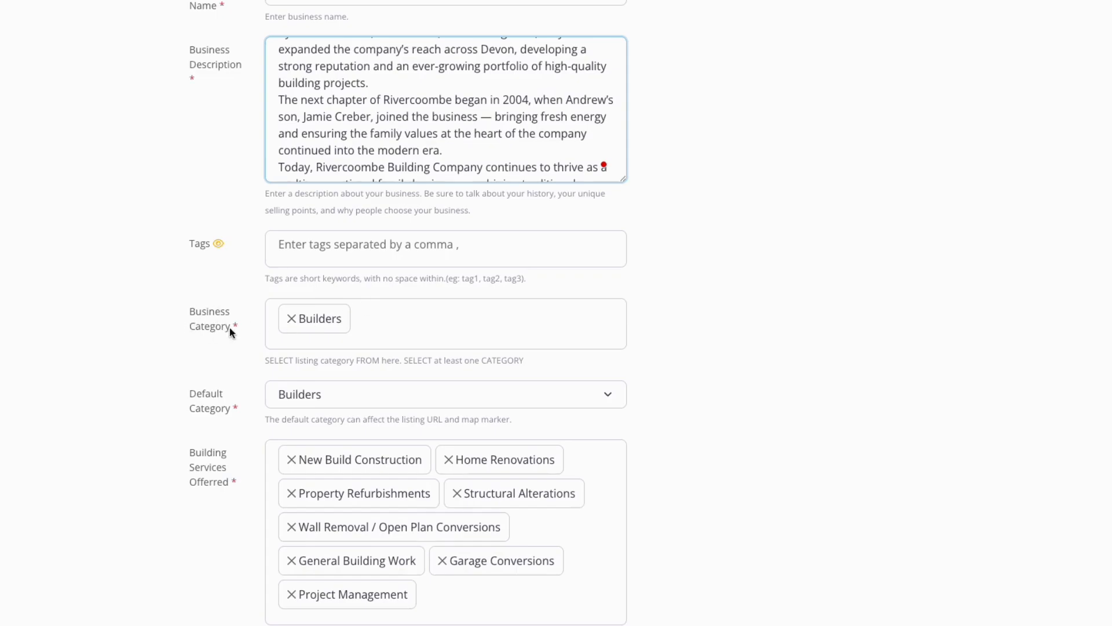
left_click(410, 327)
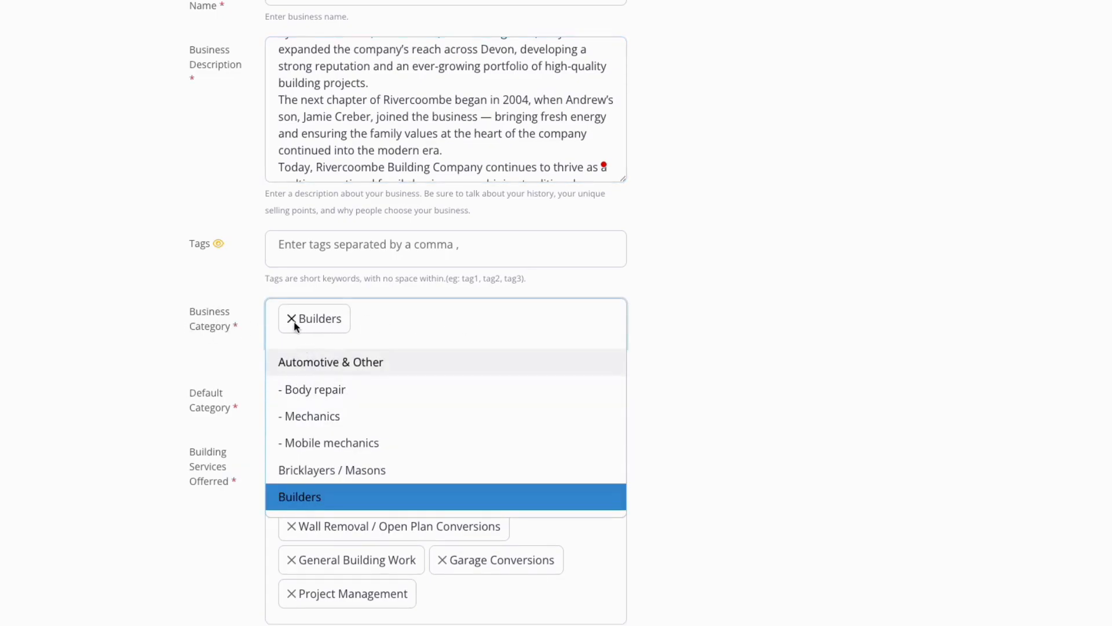
scroll(331, 442, "down", 2)
scroll(333, 440, "down", 3)
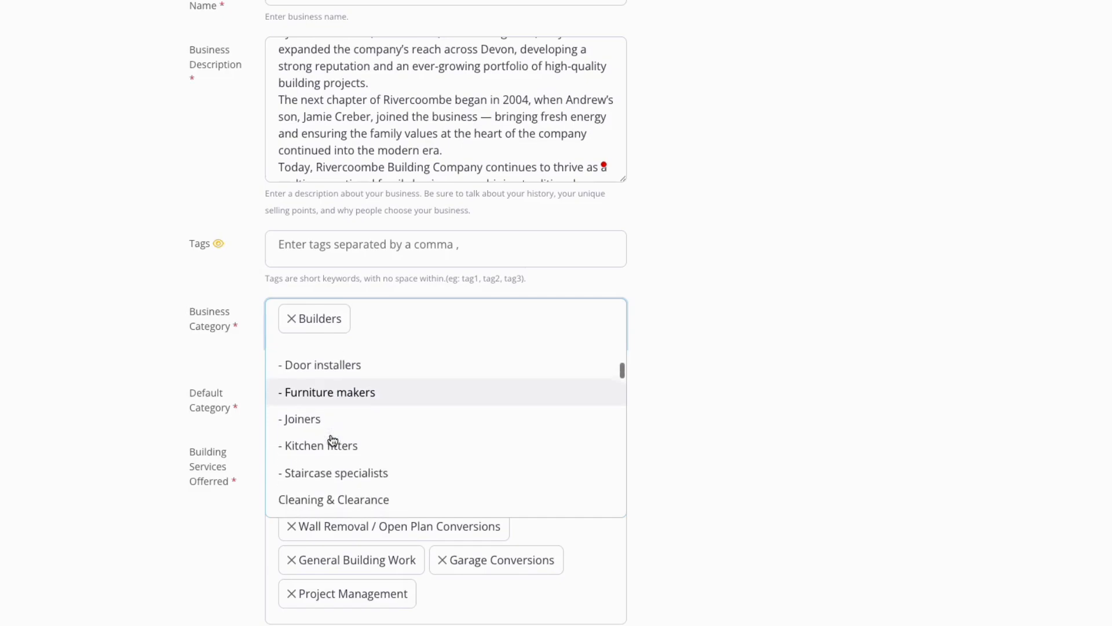
scroll(333, 440, "up", 2)
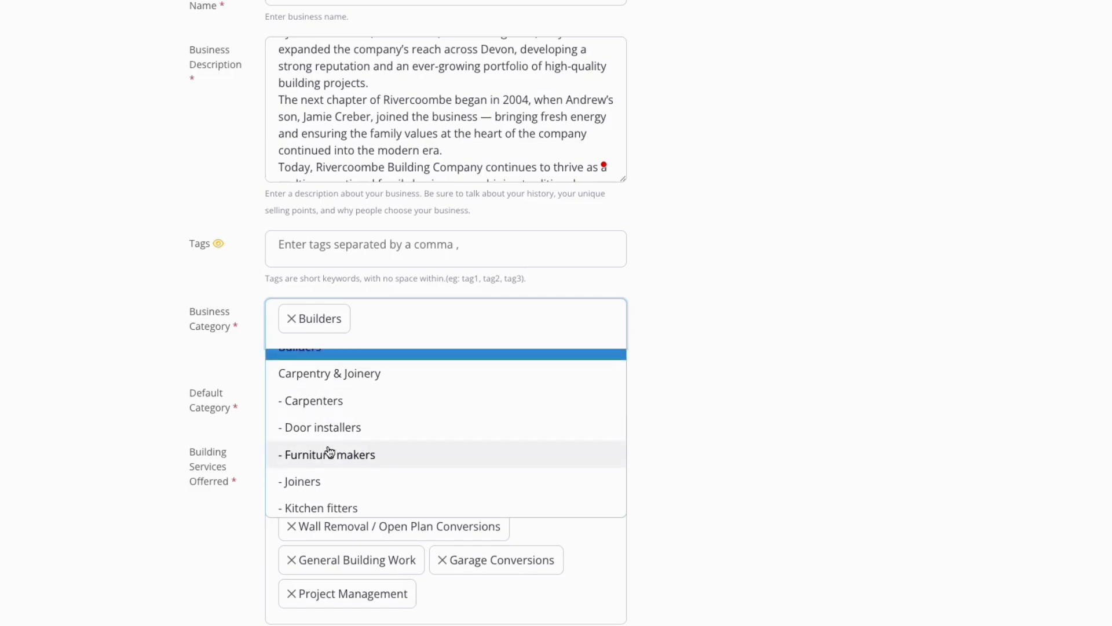
scroll(320, 470, "down", 1)
scroll(319, 470, "down", 1)
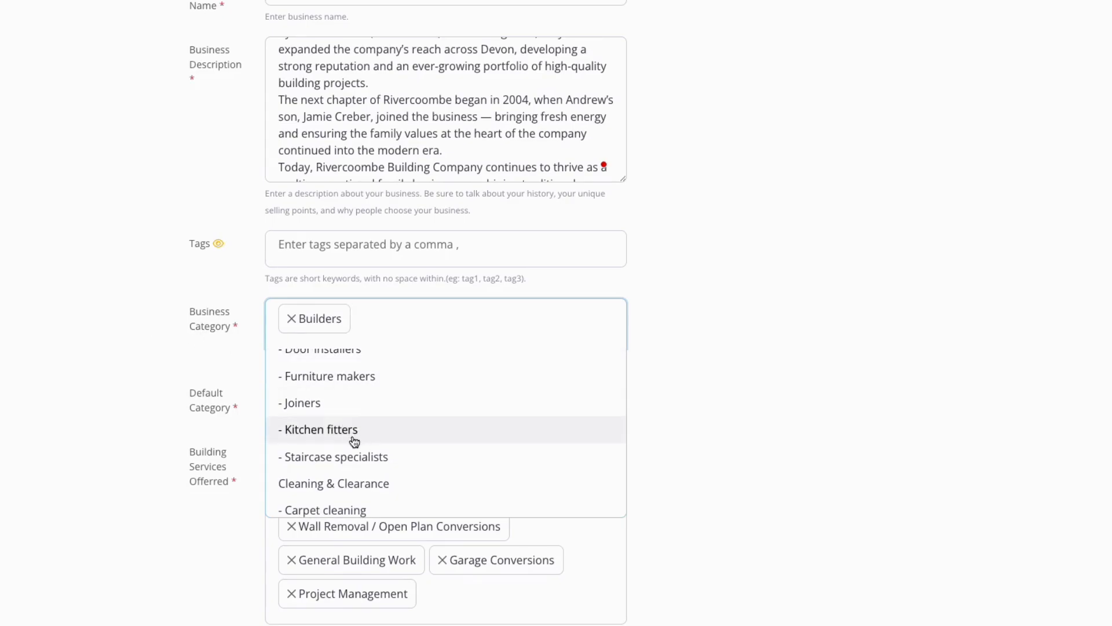
left_click(198, 327)
- Review the building services offered, the logo upload area and the address fields under Contact Information
scroll(227, 390, "down", 1)
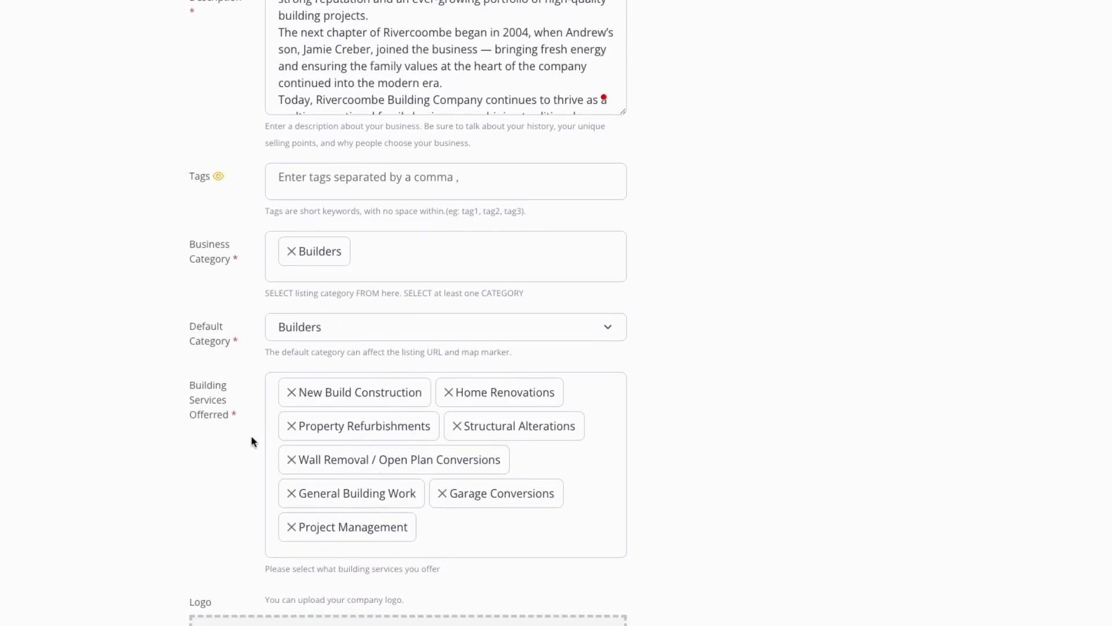
scroll(252, 436, "down", 3)
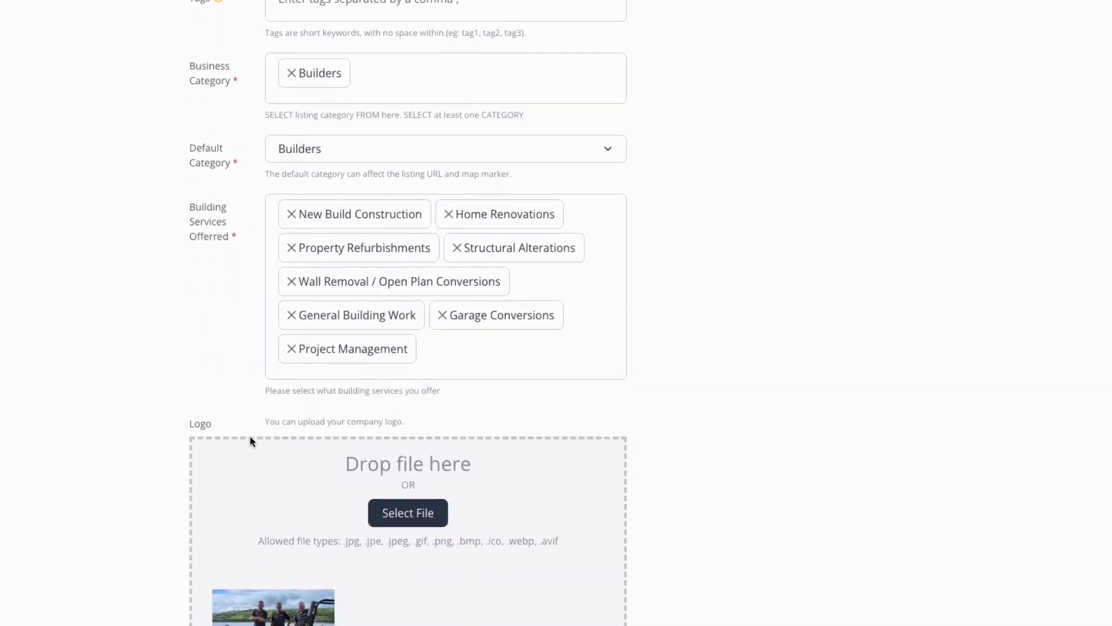
scroll(249, 436, "down", 3)
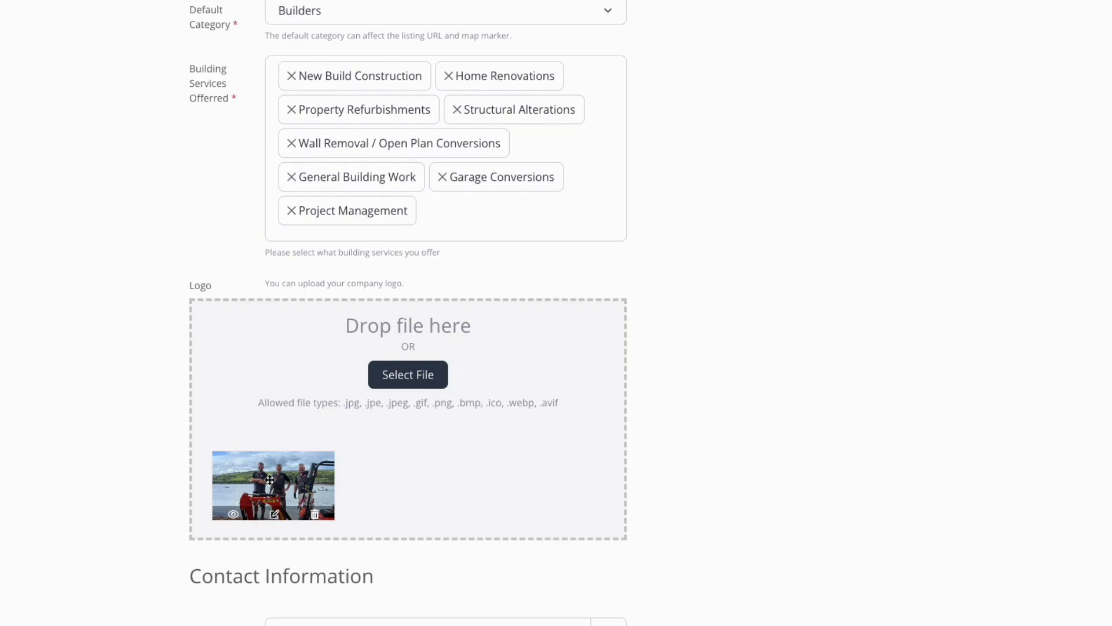
scroll(169, 420, "down", 1)
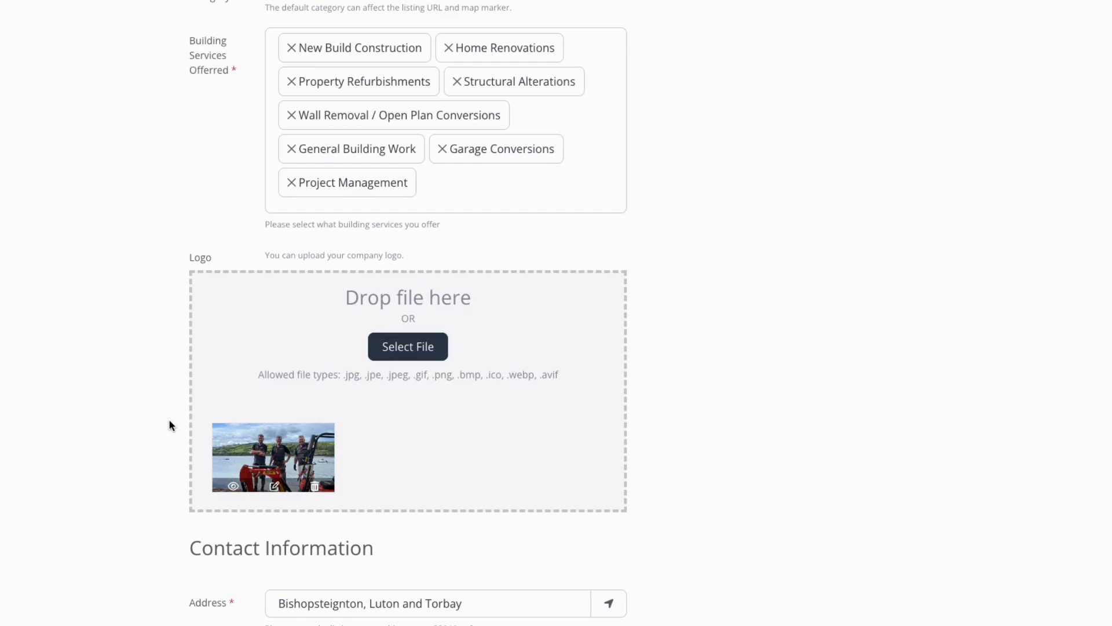
scroll(169, 425, "down", 5)
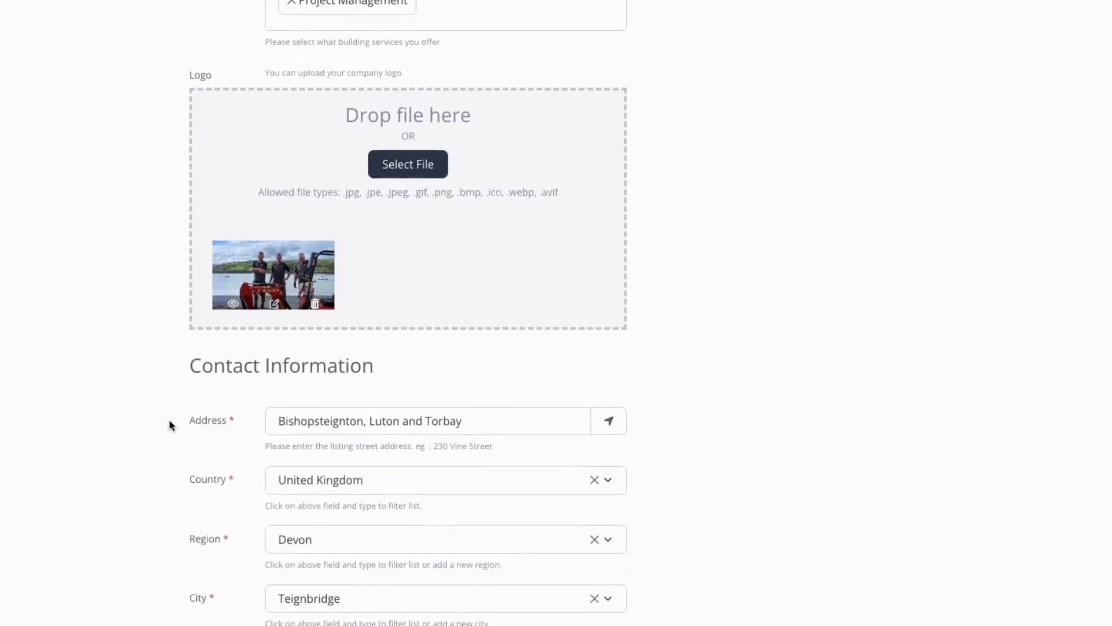
scroll(169, 421, "down", 2)
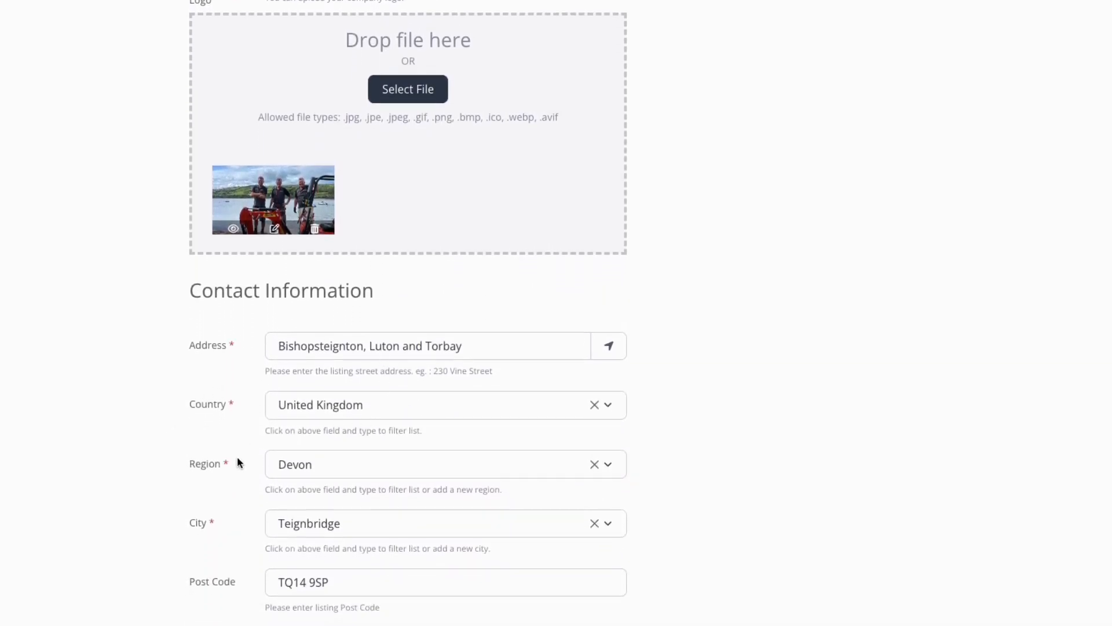
scroll(238, 459, "down", 6)
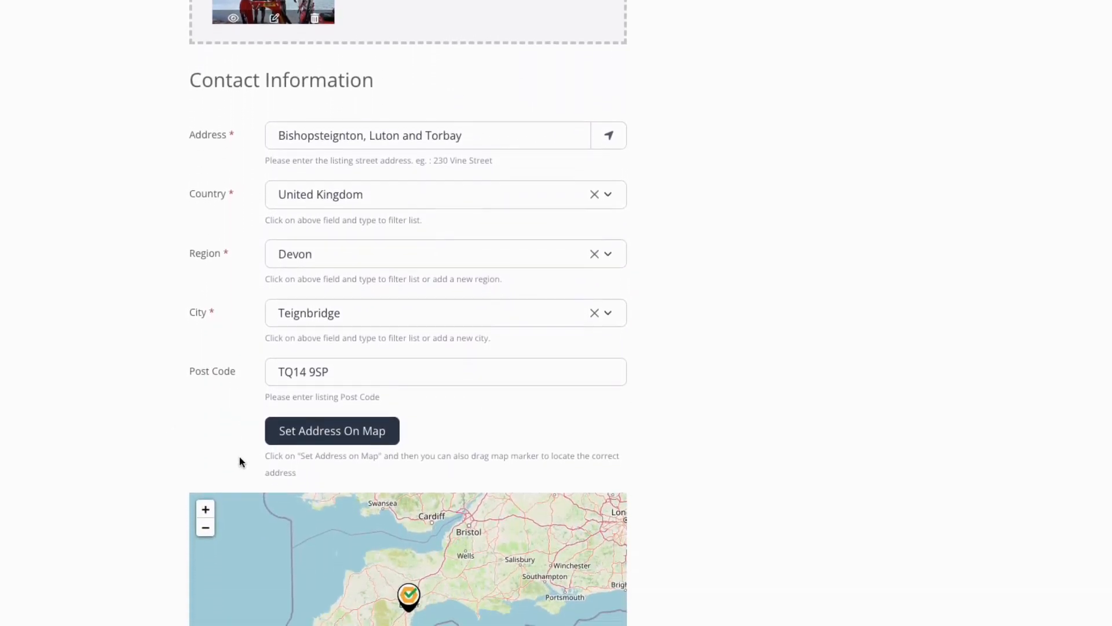
- Reposition the listing's map marker to the South Hams area of Devon, southeast of Dartmoor National Park
scroll(569, 418, "down", 4)
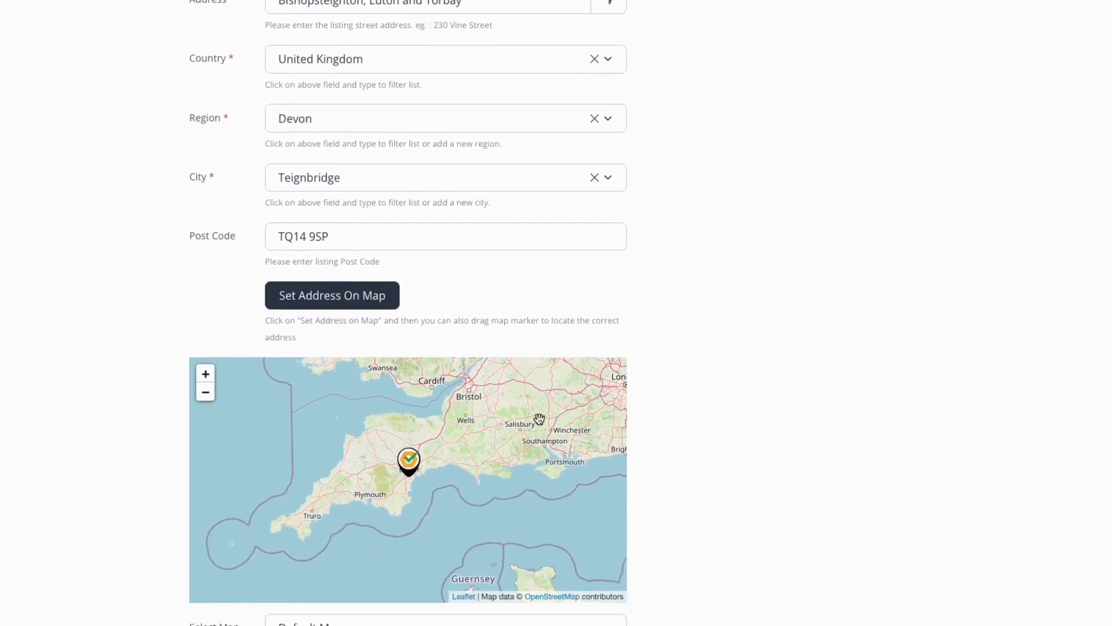
scroll(619, 375, "down", 2)
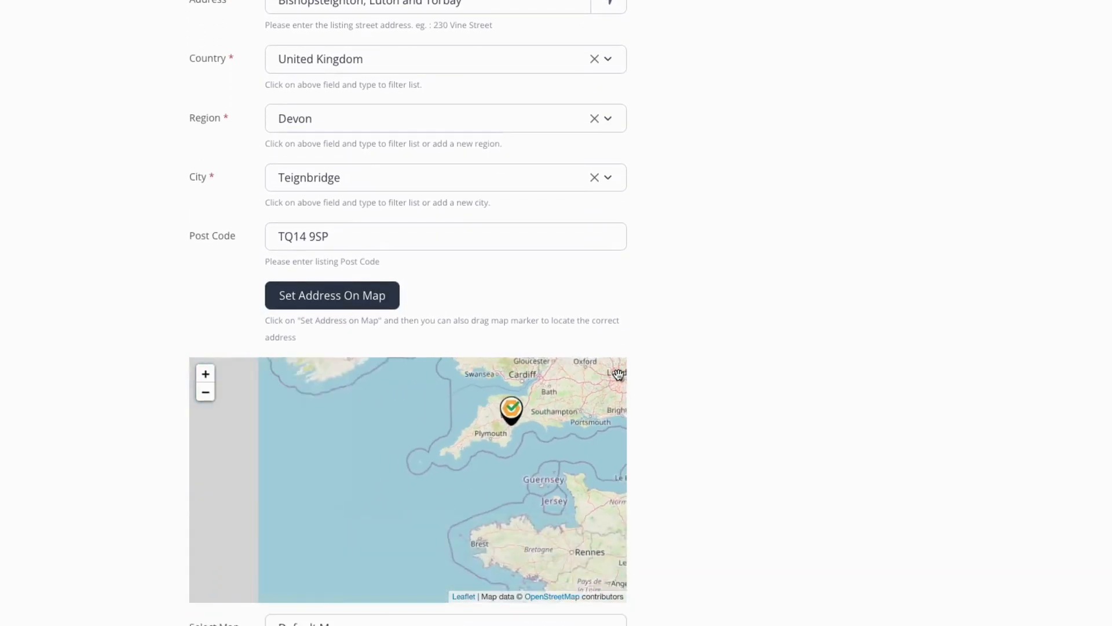
scroll(617, 376, "down", 3)
scroll(584, 396, "up", 6)
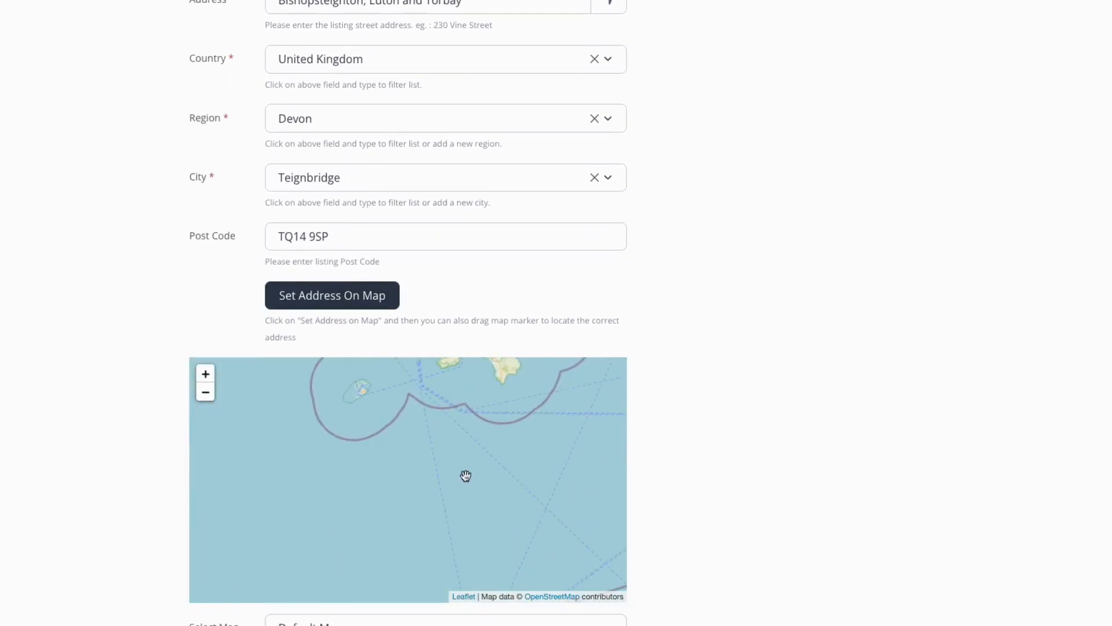
left_click_drag(466, 476, 387, 565)
mouse_move(502, 482)
left_mouse_down()
mouse_move(372, 558)
mouse_move(365, 591)
left_mouse_up()
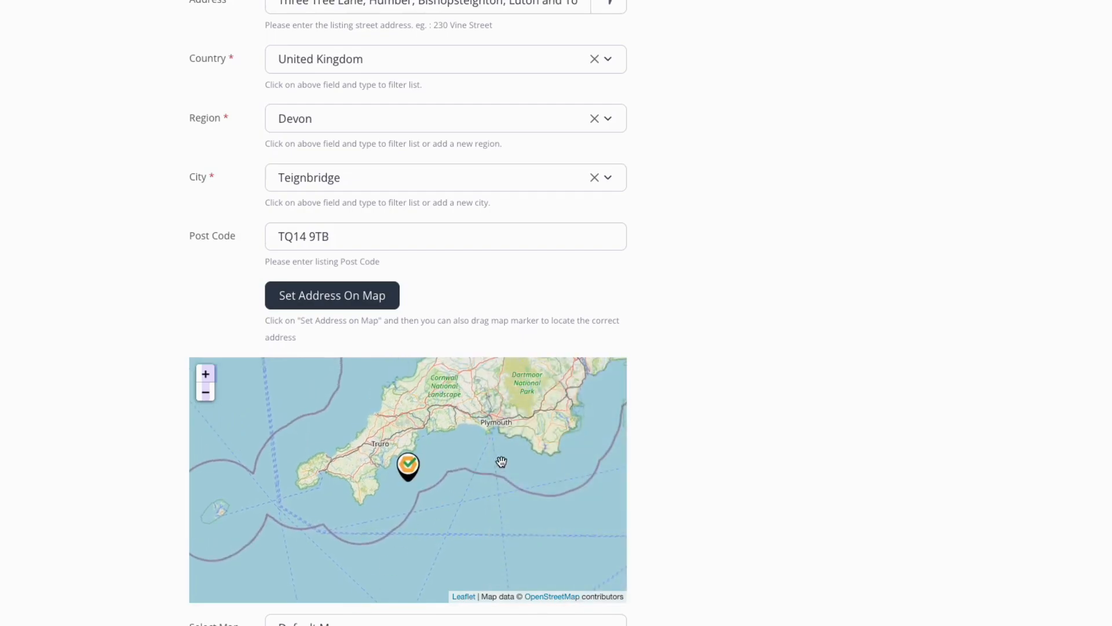
left_click_drag(501, 462, 377, 530)
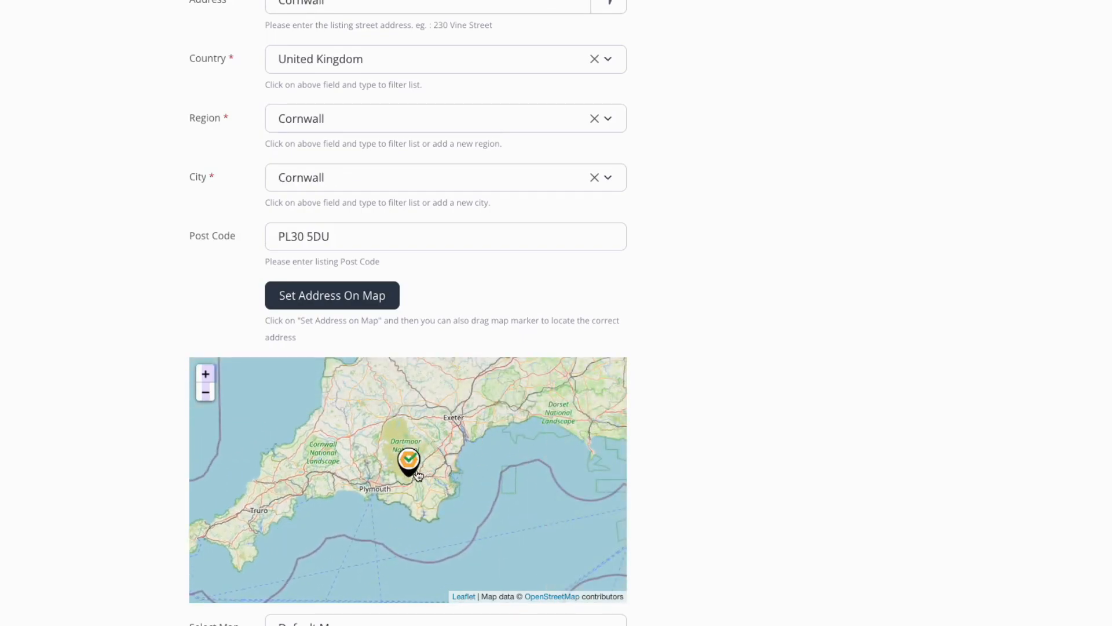
left_click_drag(419, 475, 440, 470)
- Review the listing's map view, telephone number and email fields, along with the X, TikTok, Instagram and Facebook link fields
scroll(726, 334, "down", 1)
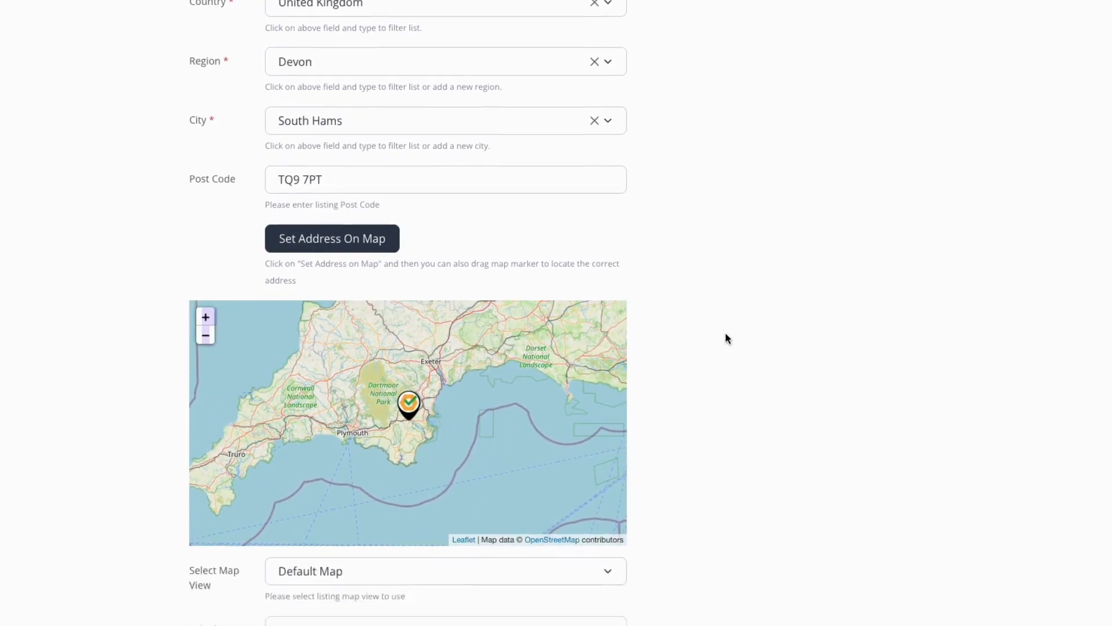
scroll(726, 334, "down", 4)
scroll(726, 335, "up", 1)
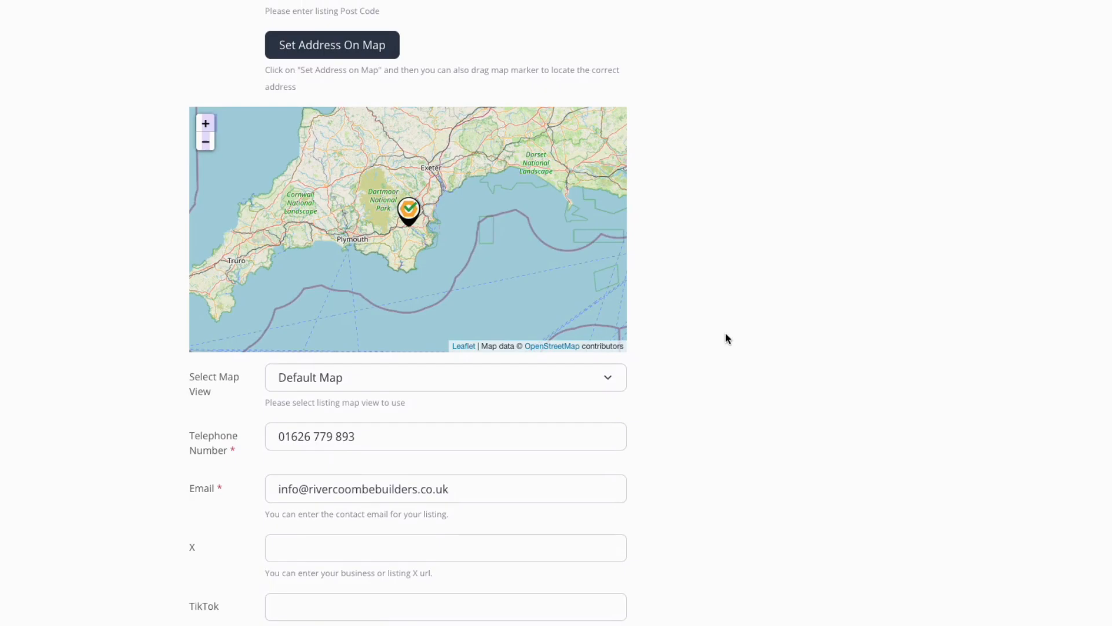
triple_click(318, 442)
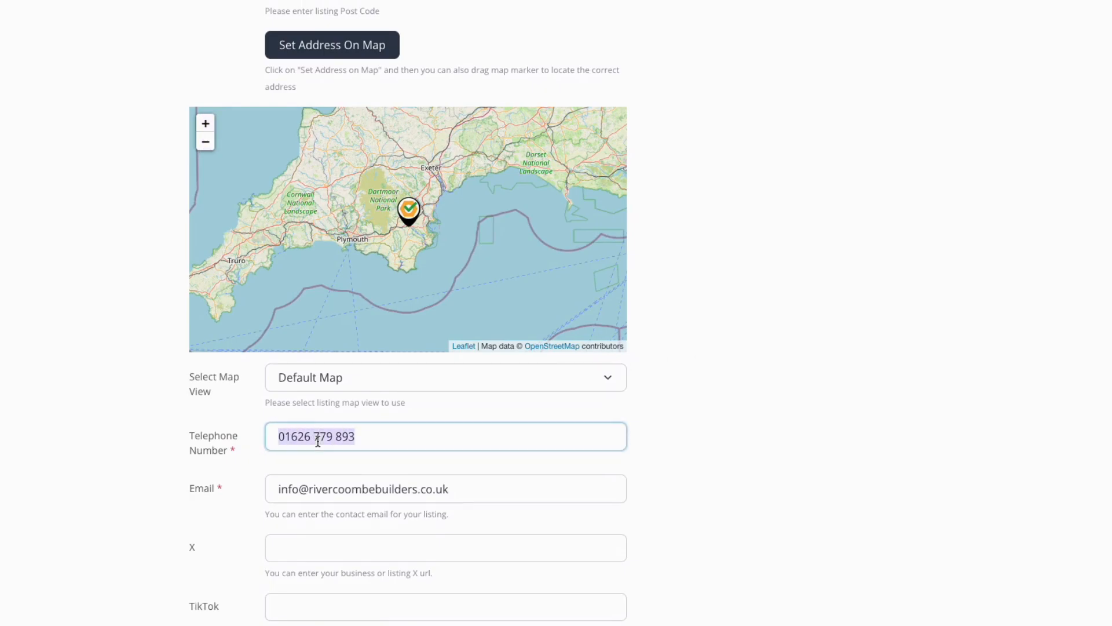
triple_click(359, 489)
scroll(359, 489, "down", 2)
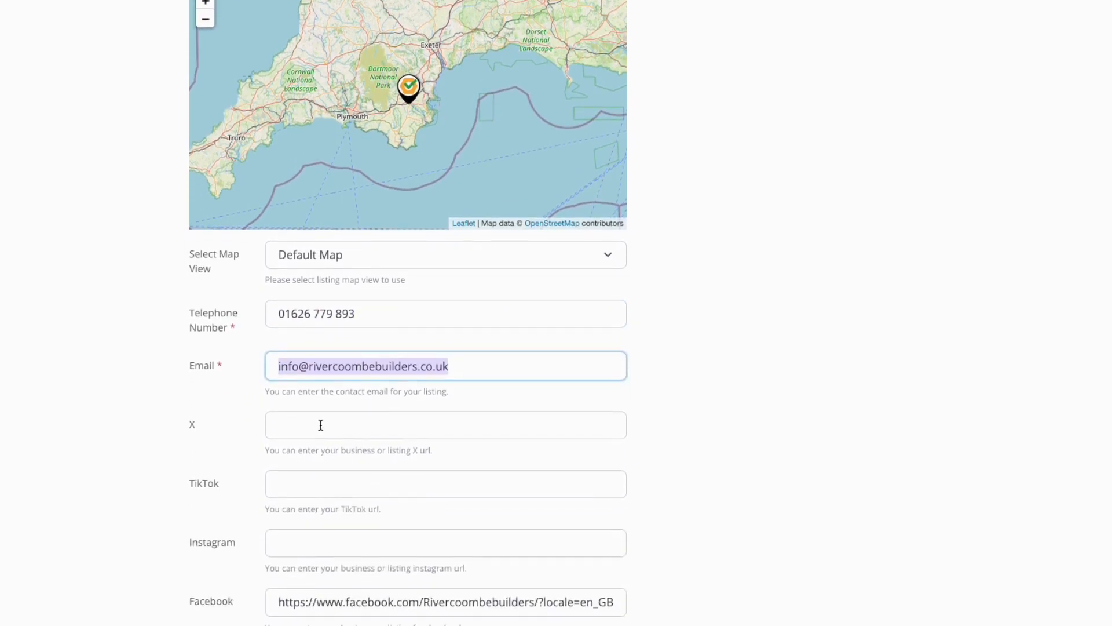
left_click(318, 423)
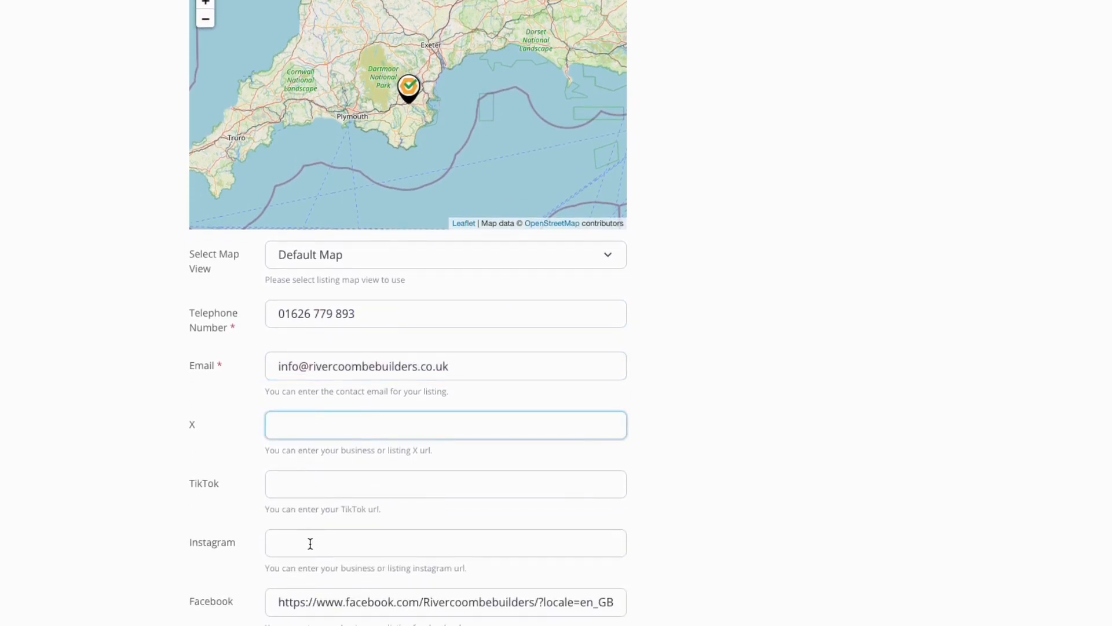
scroll(333, 481, "down", 1)
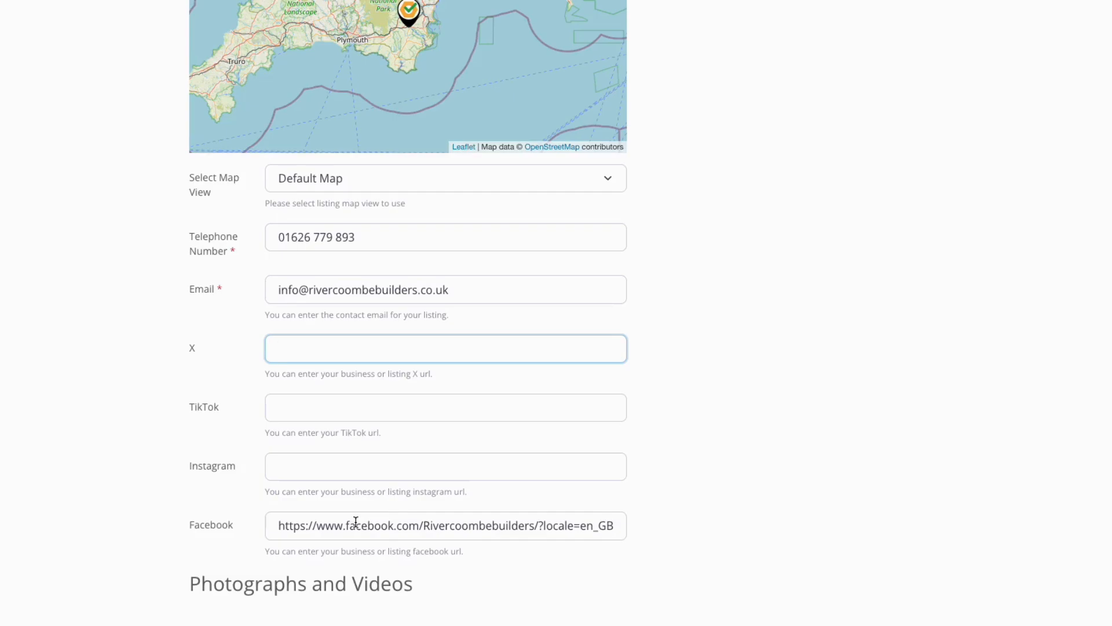
- Examine the Photographs and Videos section, including the image gallery upload area and the video URL field
scroll(356, 521, "down", 3)
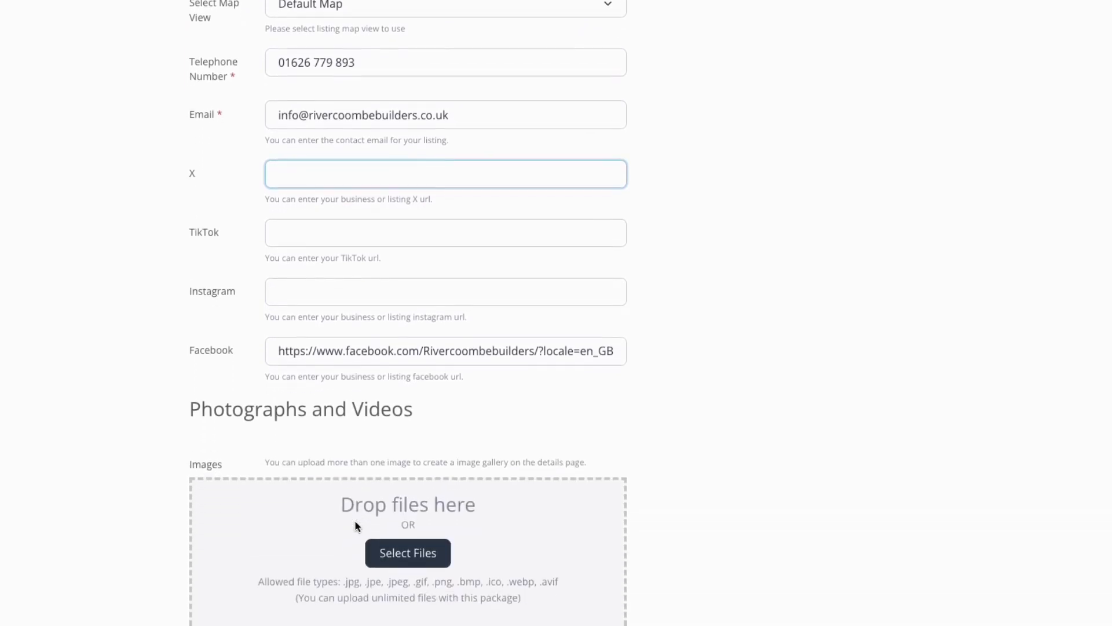
scroll(356, 526, "down", 3)
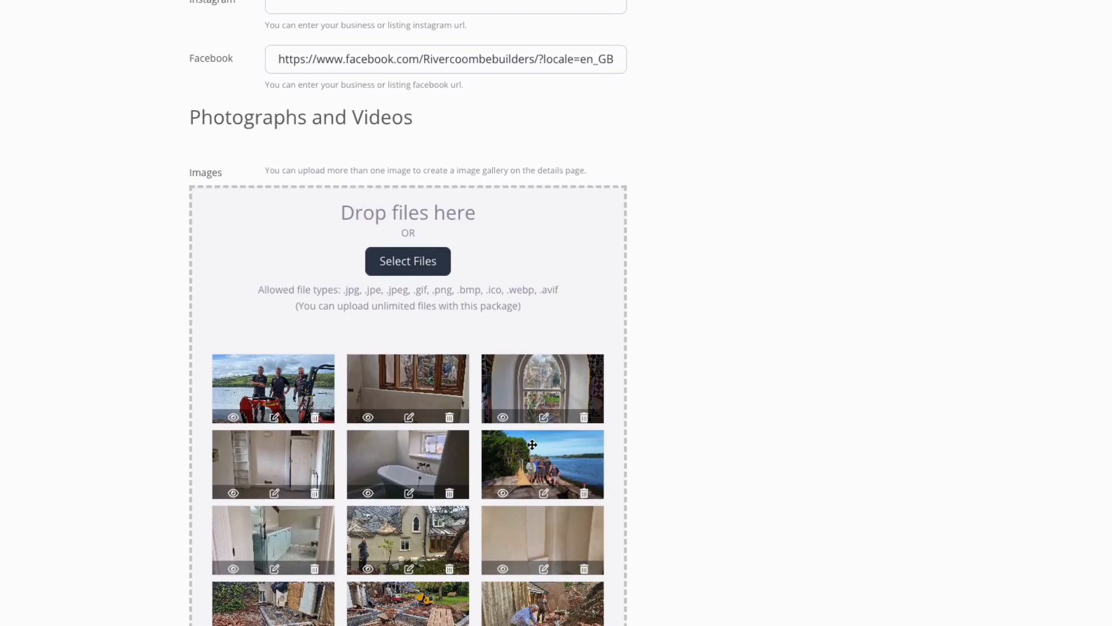
scroll(524, 479, "down", 1)
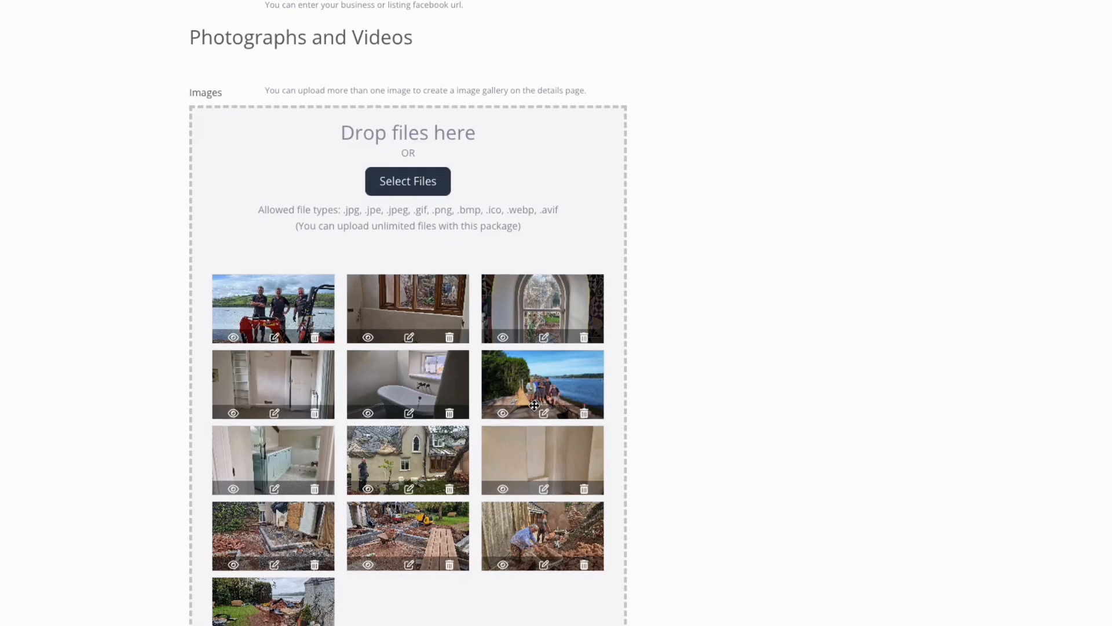
scroll(534, 405, "down", 1)
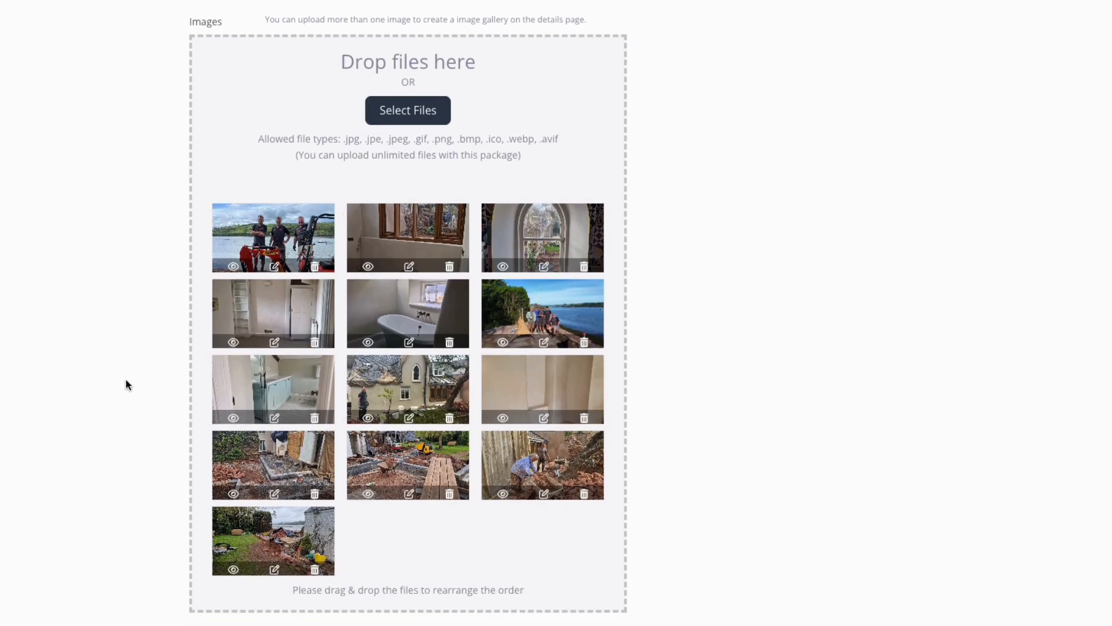
scroll(128, 385, "down", 4)
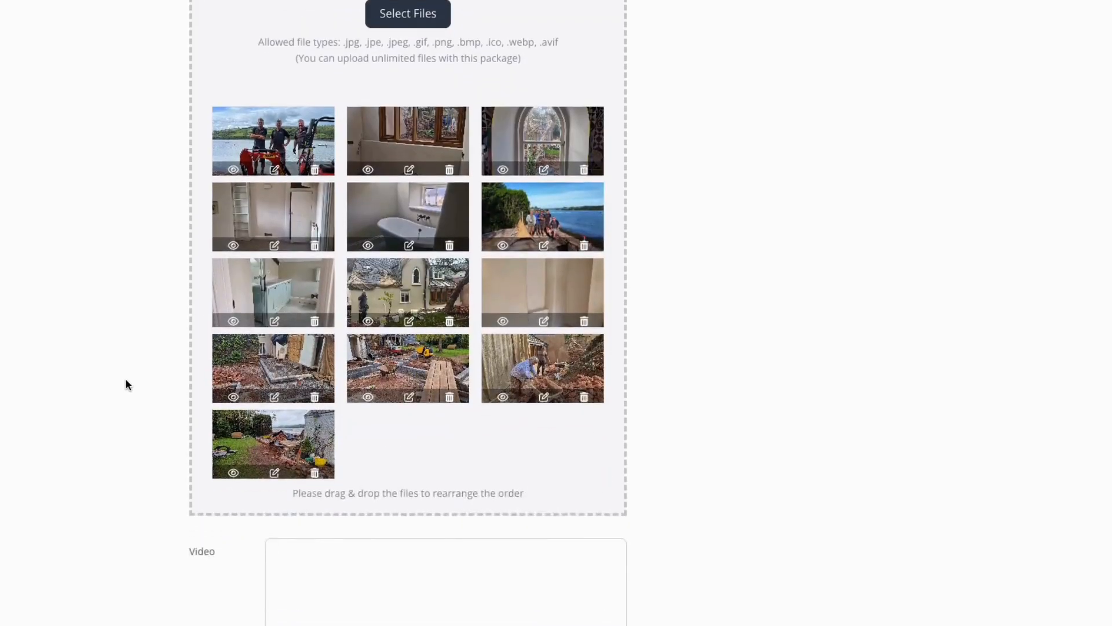
left_click(349, 411)
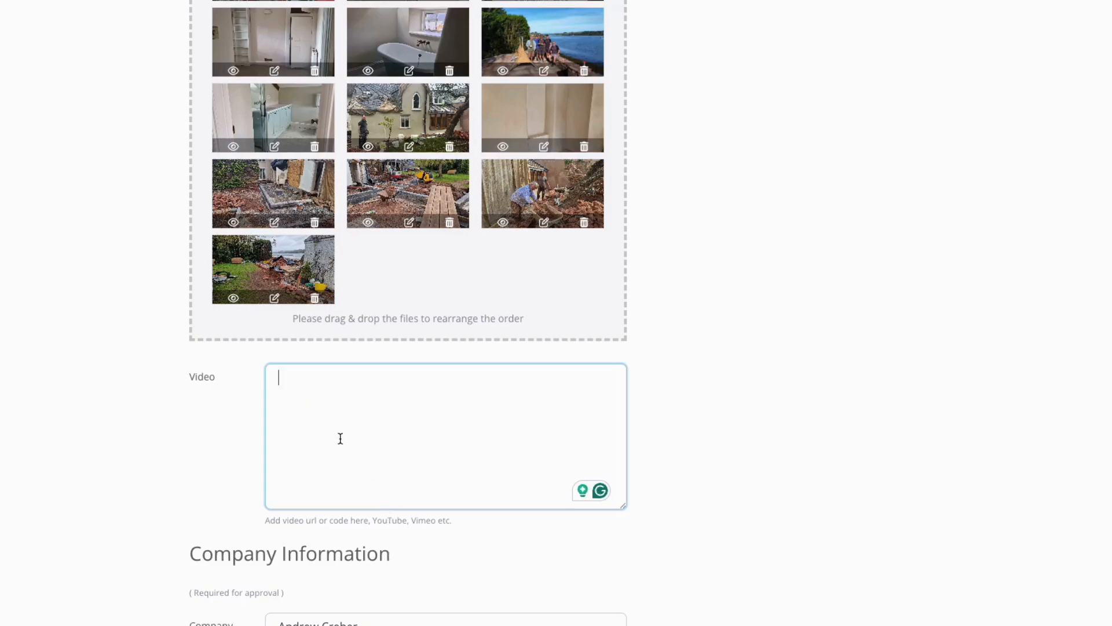
scroll(157, 433, "down", 1)
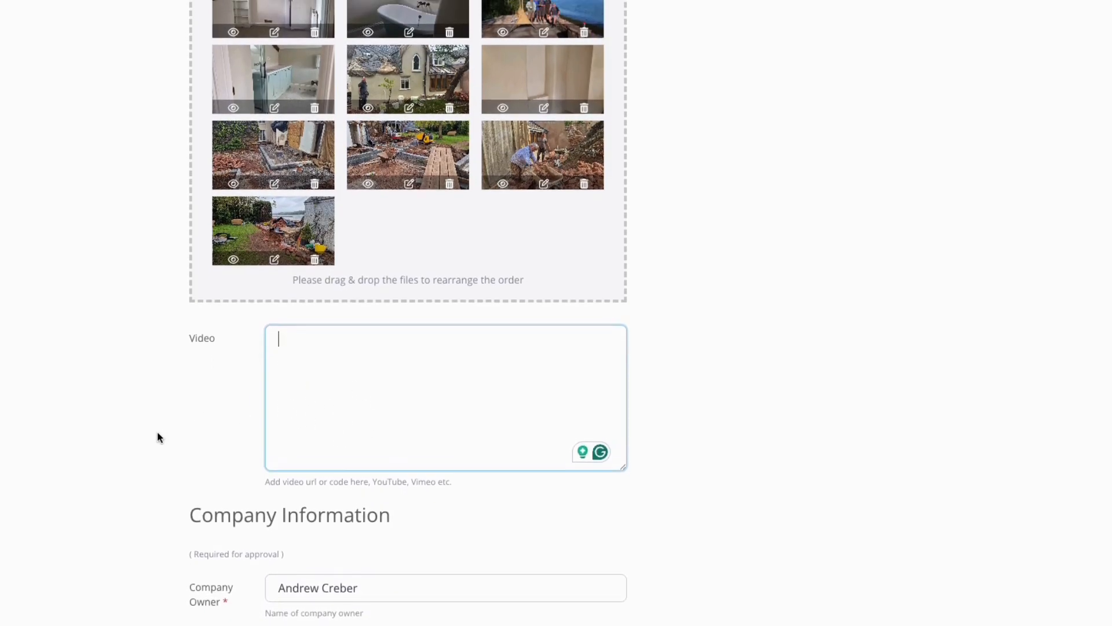
- Look back over the listing form, submit the updated listing and dismiss the browser's offer to save the address
scroll(158, 433, "up", 2)
scroll(157, 432, "up", 12)
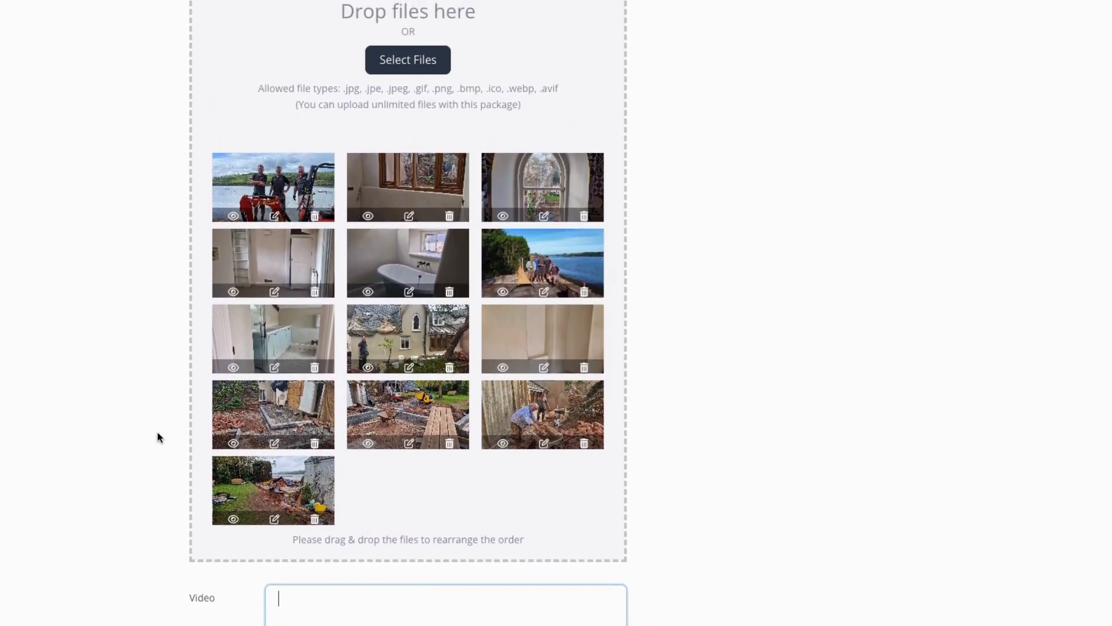
scroll(157, 433, "up", 10)
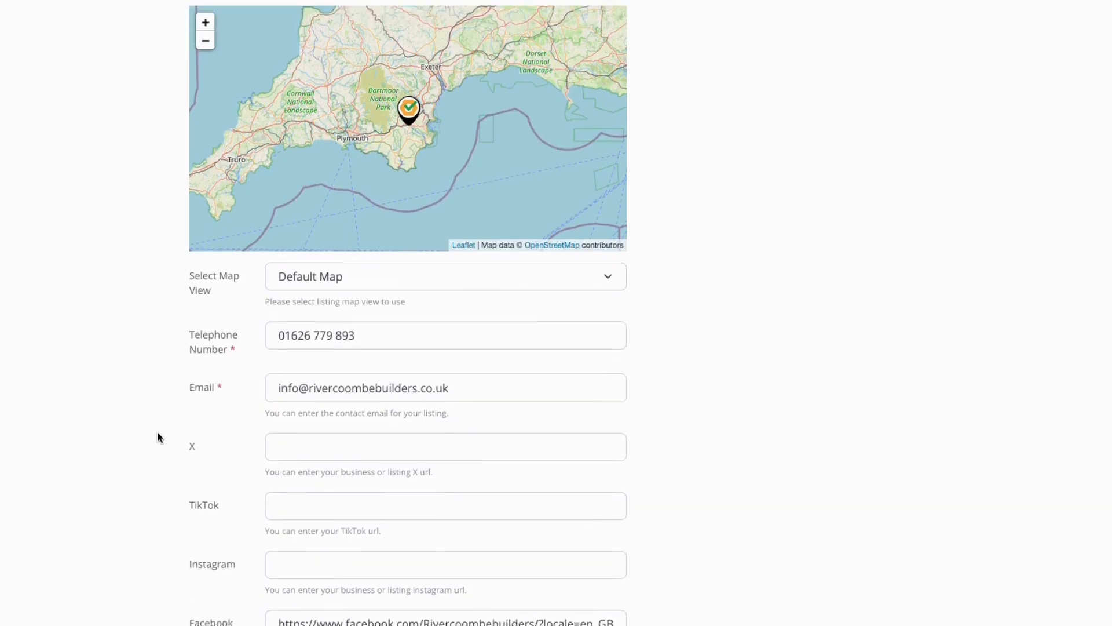
scroll(157, 432, "up", 6)
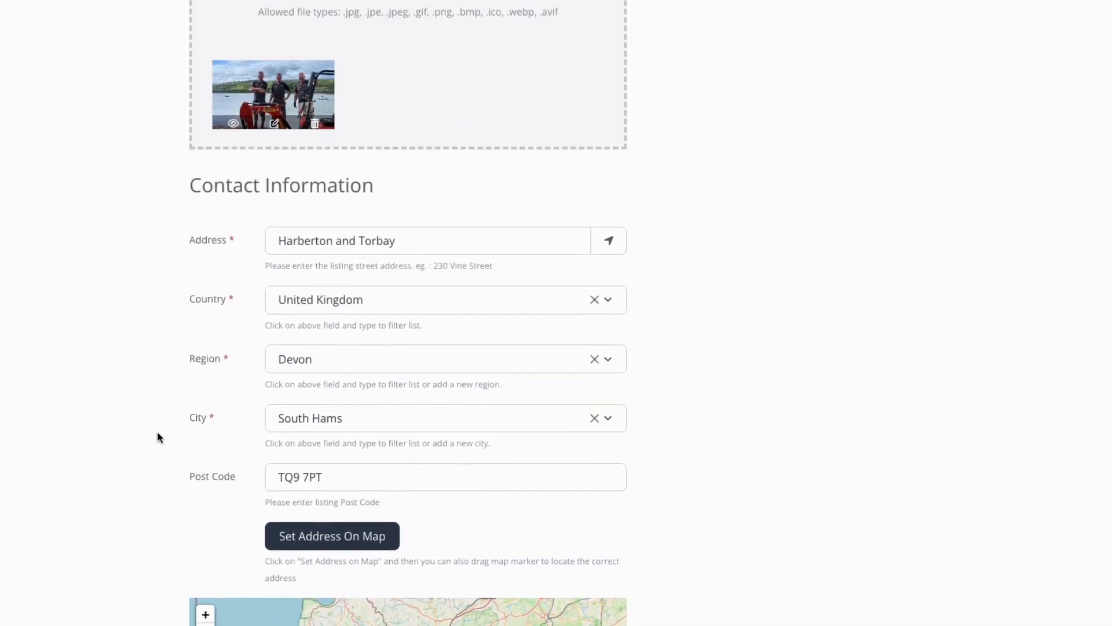
scroll(158, 432, "up", 7)
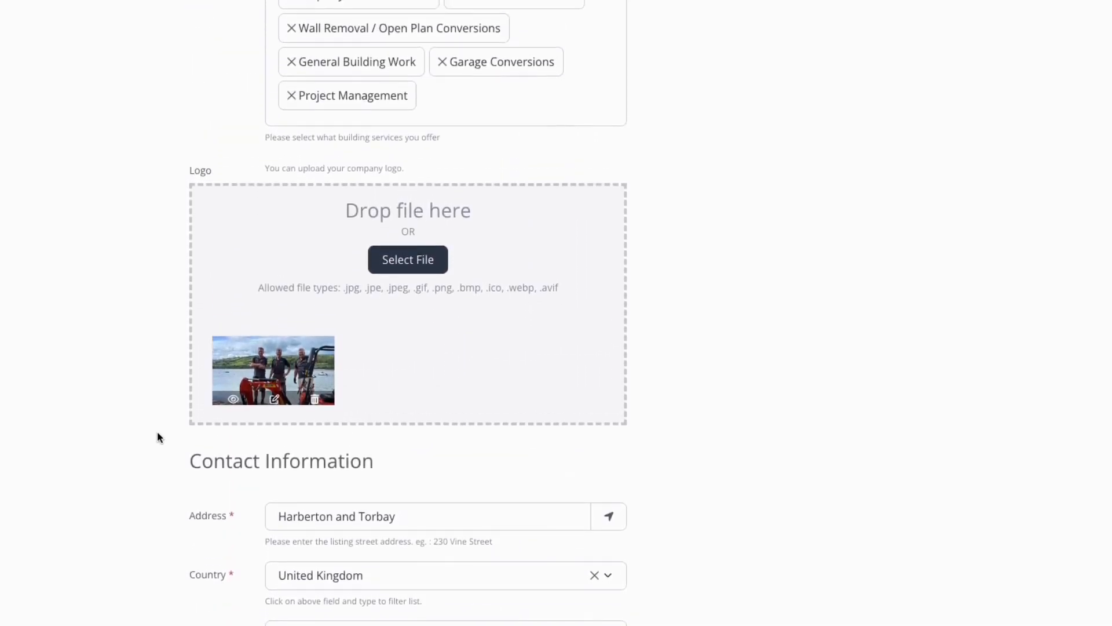
scroll(158, 432, "down", 20)
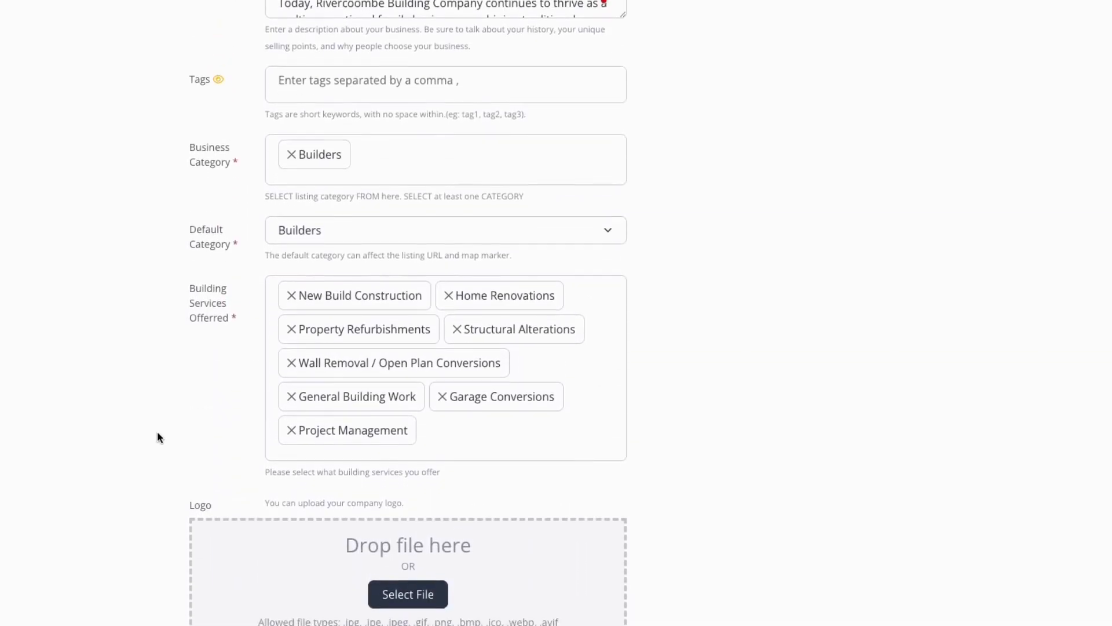
scroll(157, 433, "down", 12)
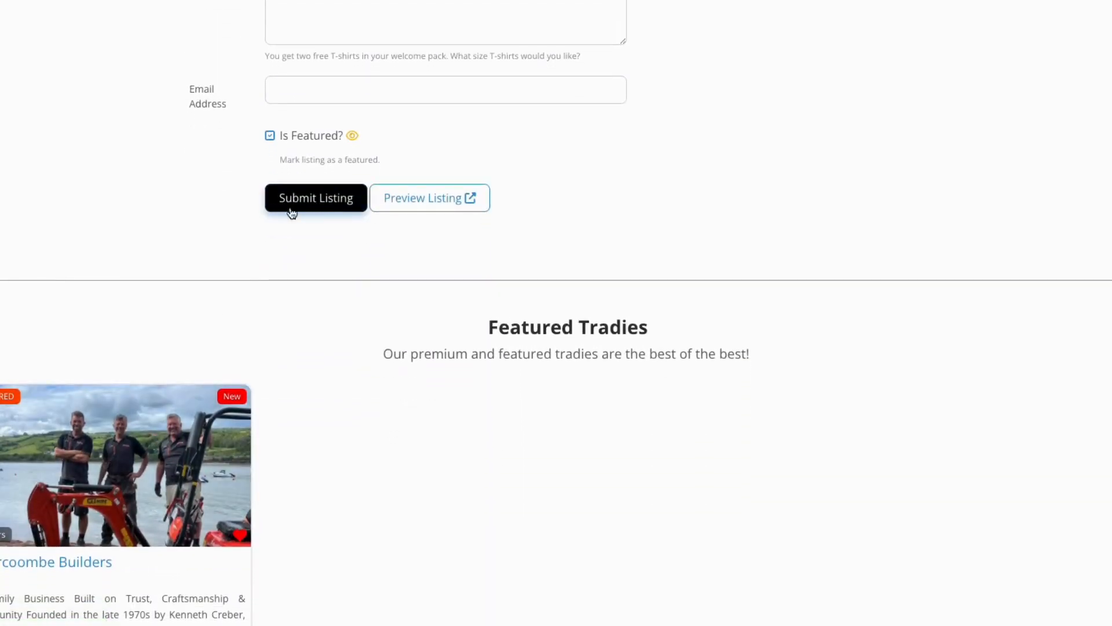
left_click(302, 200)
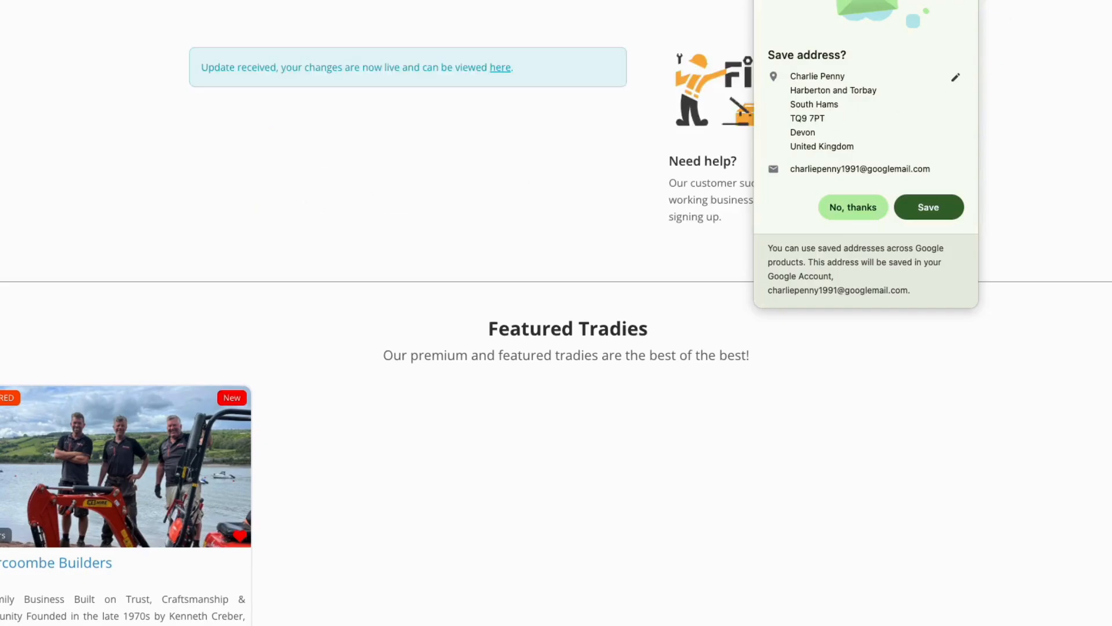
left_click(963, 2)
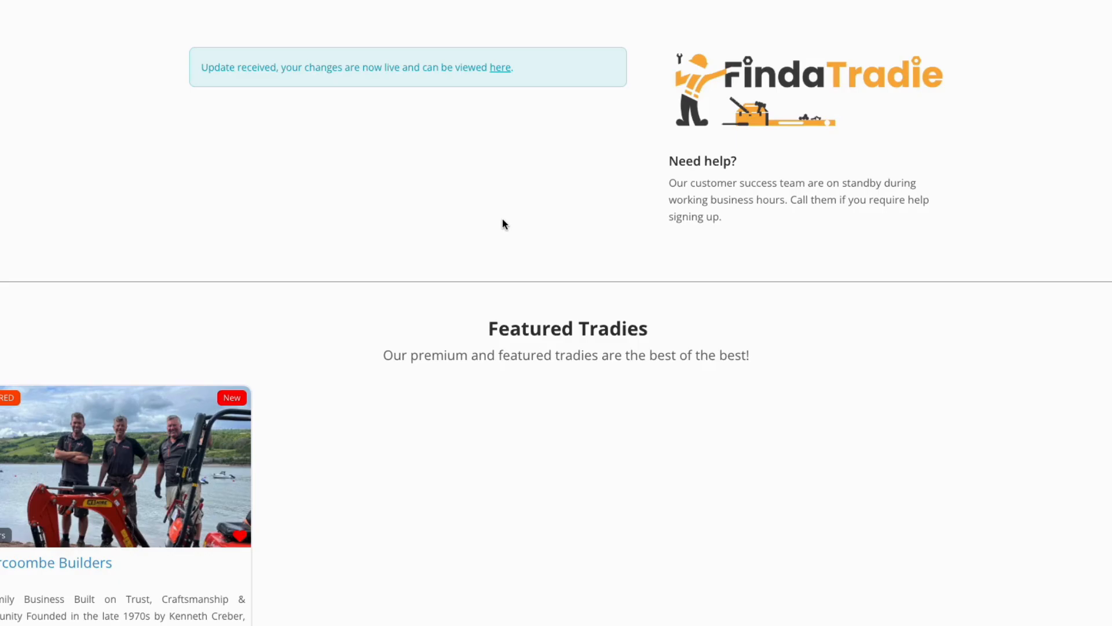
- Open the live Rivercoombe Builders listing and examine its header, description, contact details, location map and building services
left_click(500, 68)
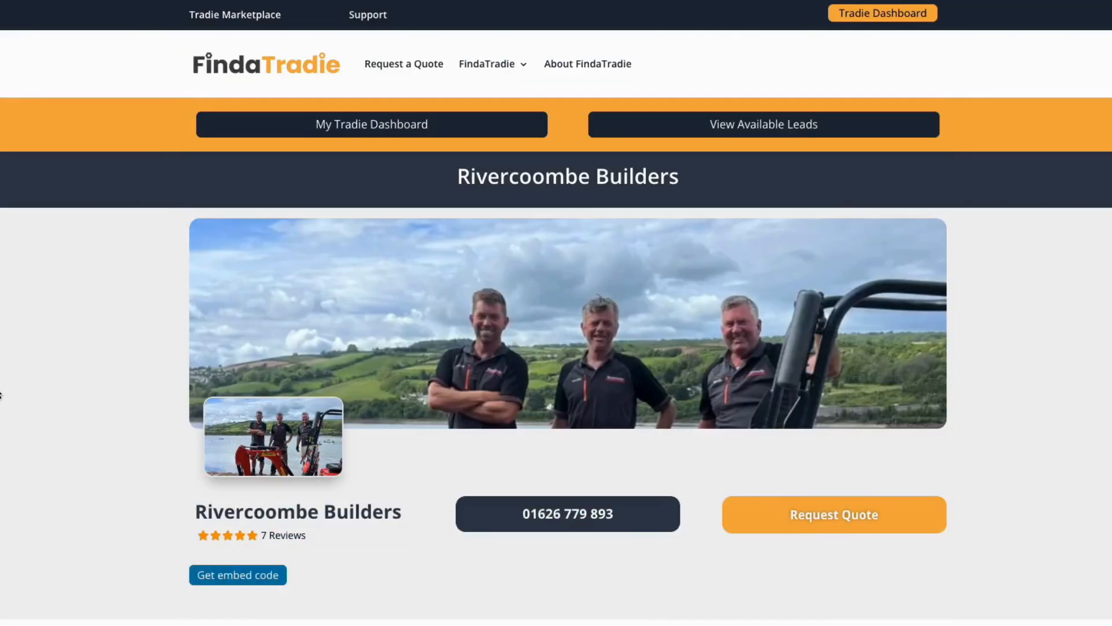
scroll(1, 398, "down", 3)
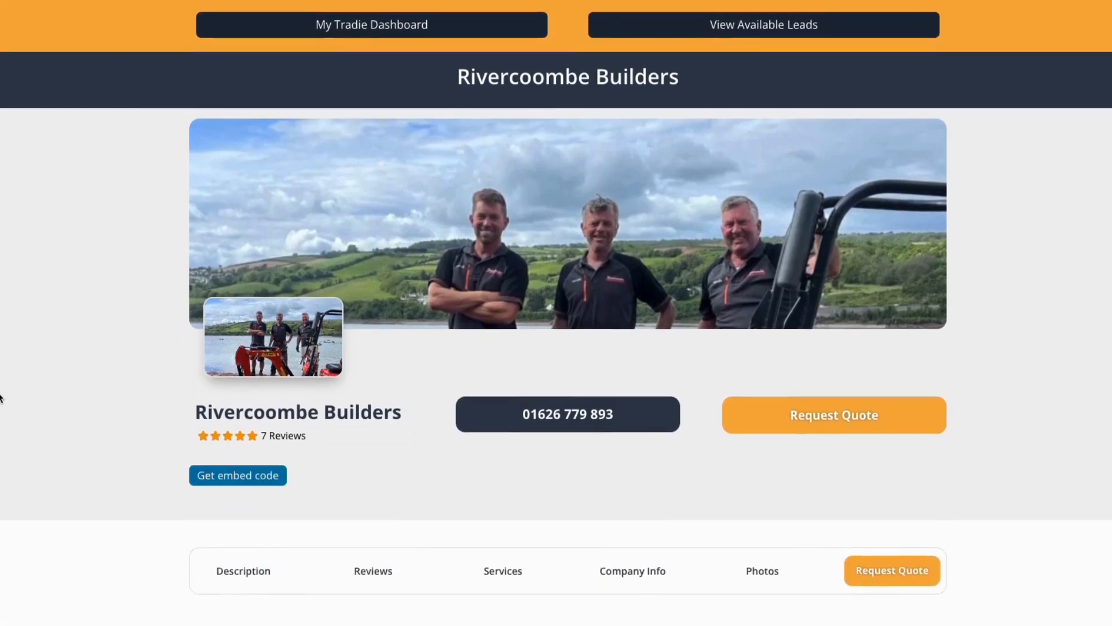
scroll(368, 427, "down", 1)
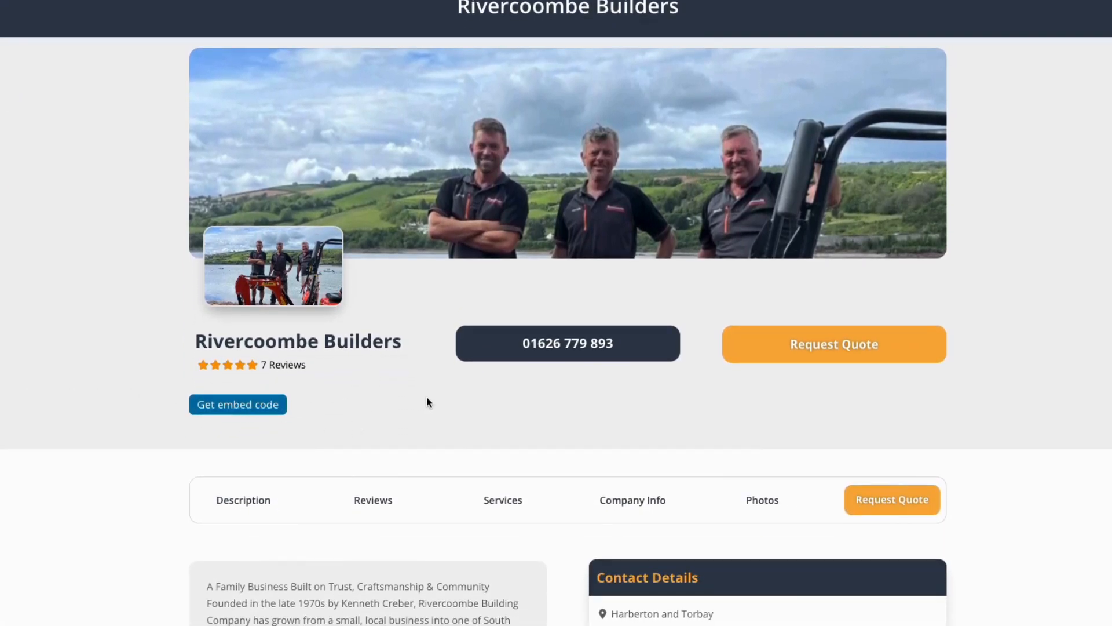
scroll(427, 396, "down", 2)
scroll(428, 401, "down", 3)
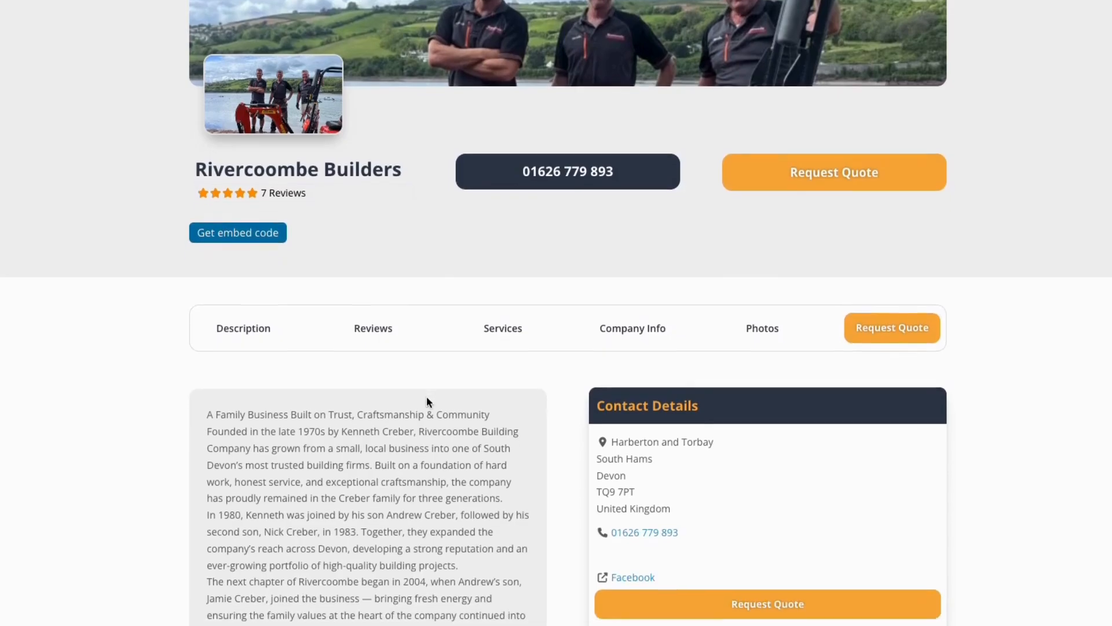
scroll(428, 401, "down", 3)
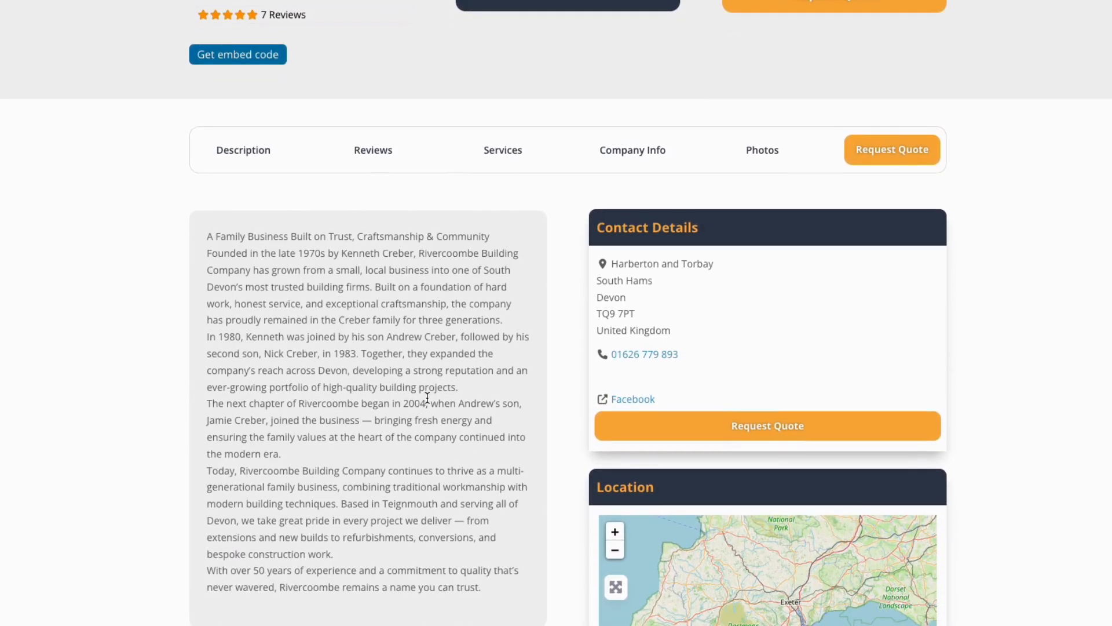
scroll(427, 396, "down", 1)
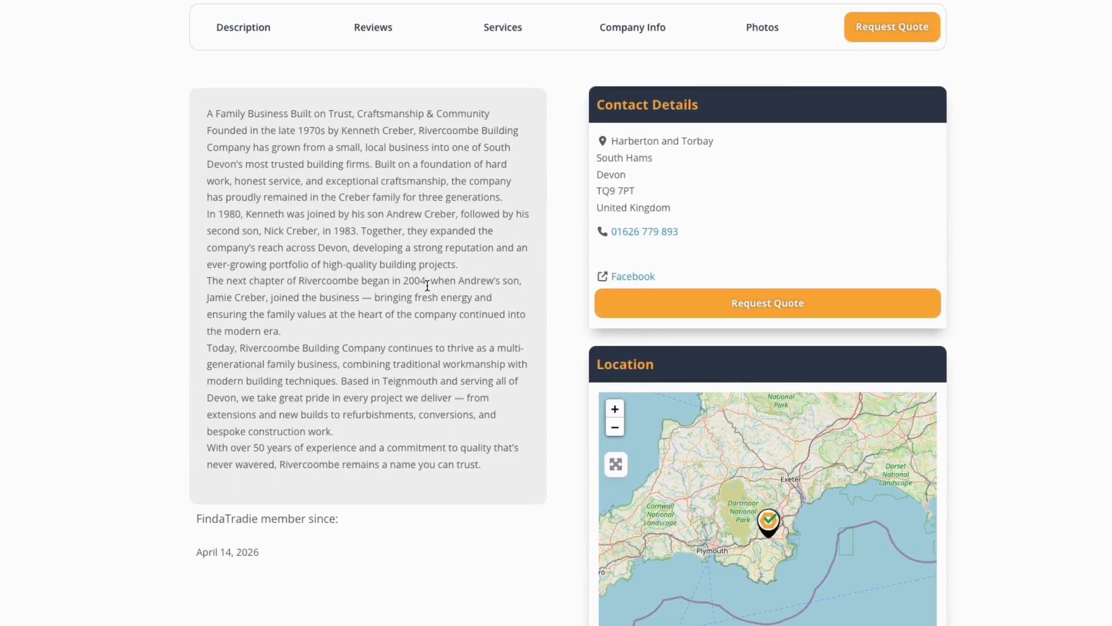
scroll(427, 285, "down", 5)
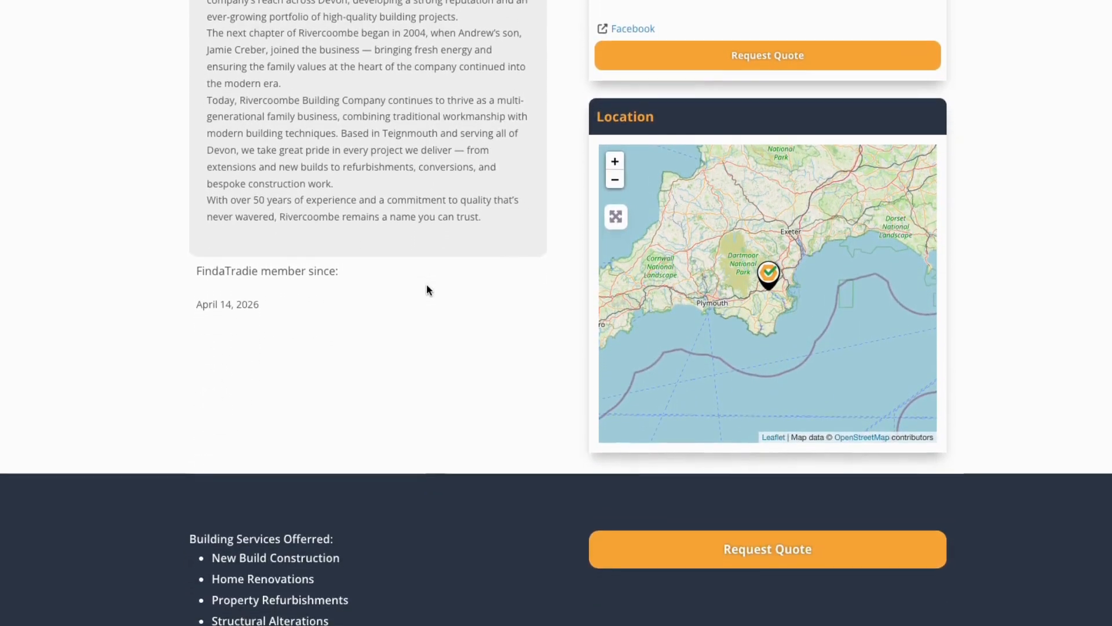
scroll(426, 284, "down", 1)
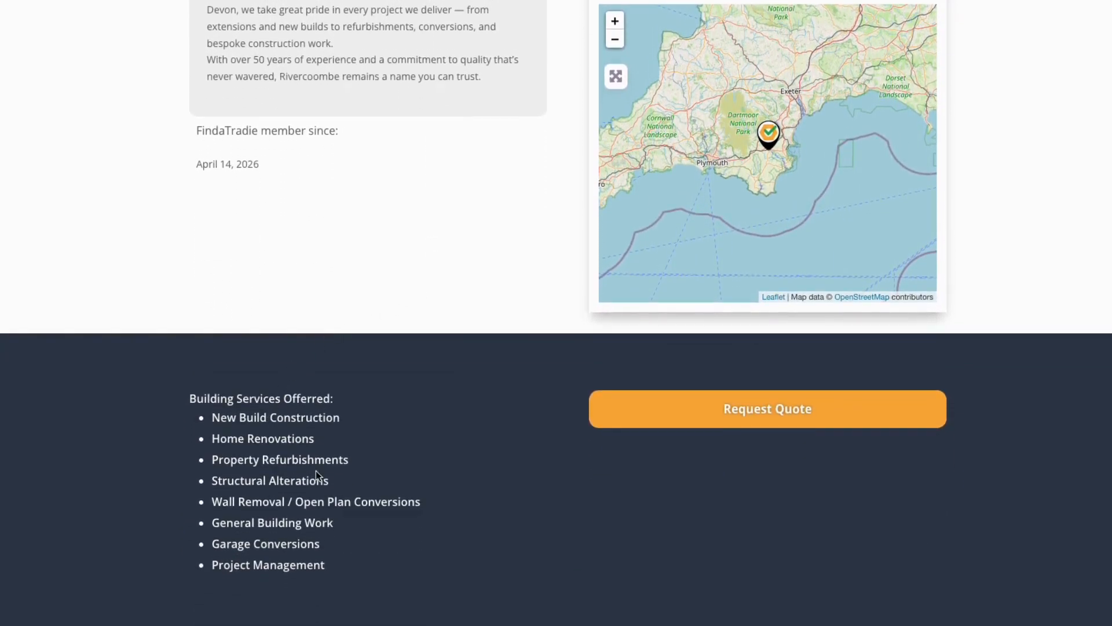
scroll(273, 463, "down", 3)
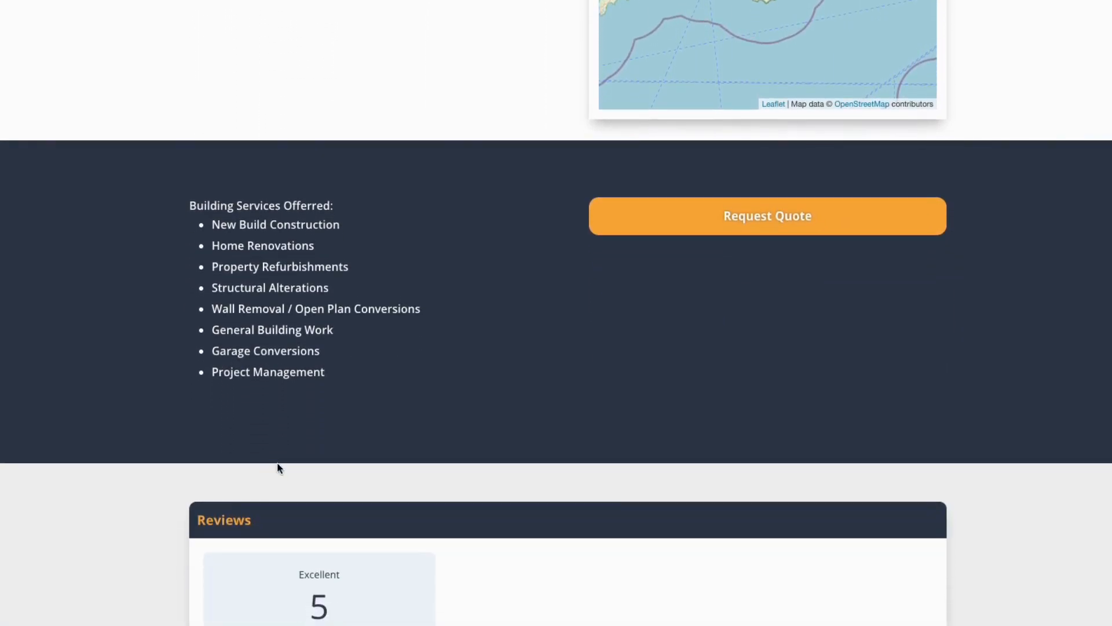
- Read through the listing's customer reviews and look over the form for posting a review
scroll(399, 408, "down", 5)
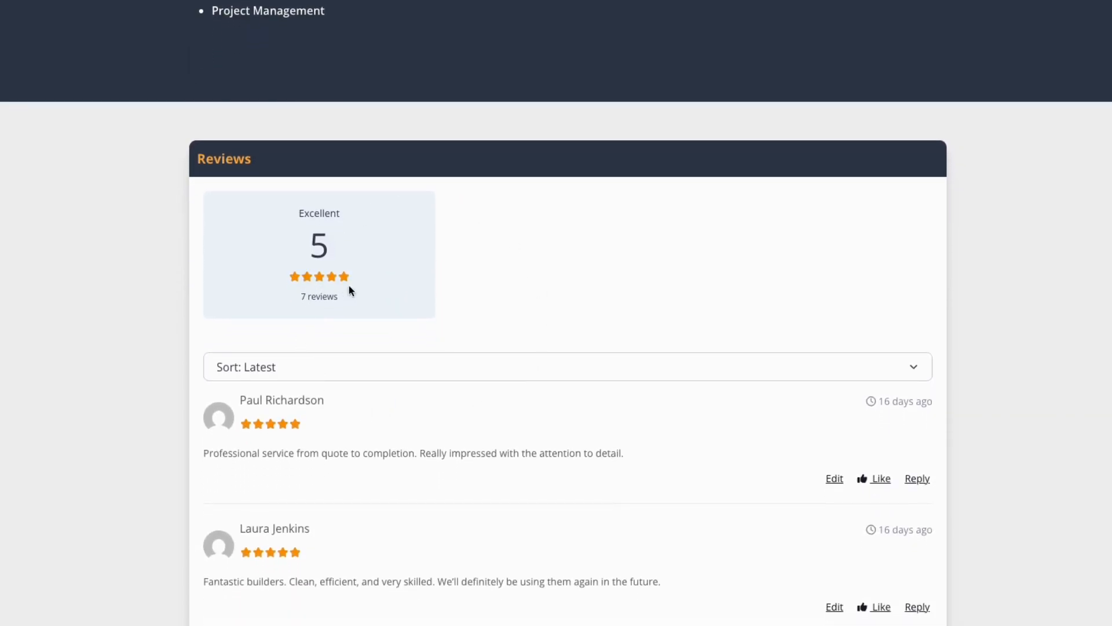
left_click_drag(251, 162, 181, 162)
left_click(190, 160)
scroll(156, 306, "down", 4)
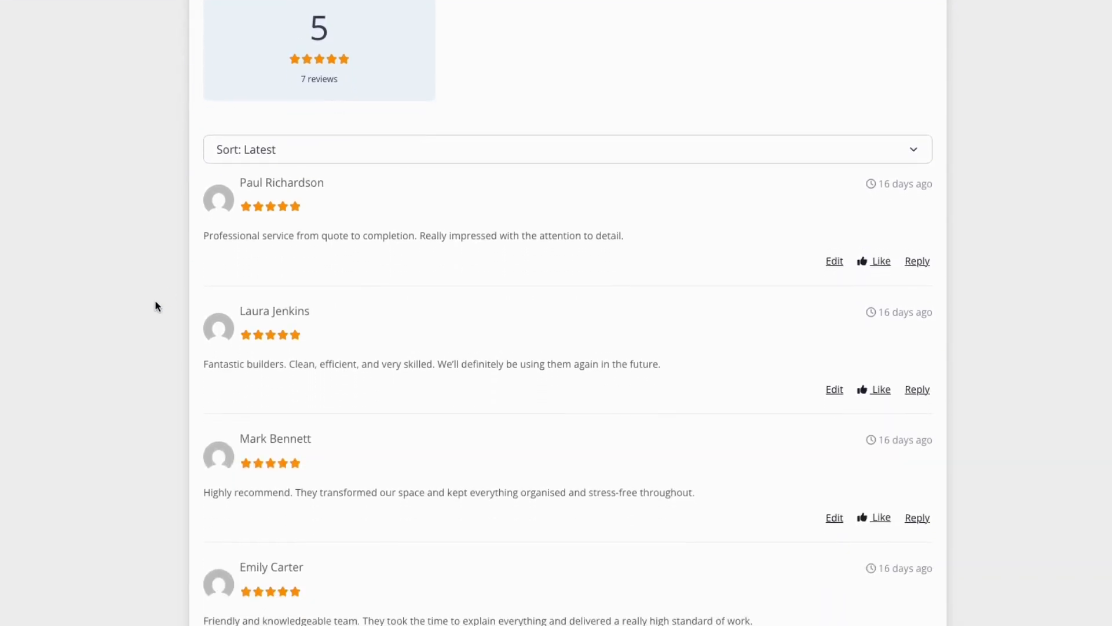
scroll(156, 306, "up", 2)
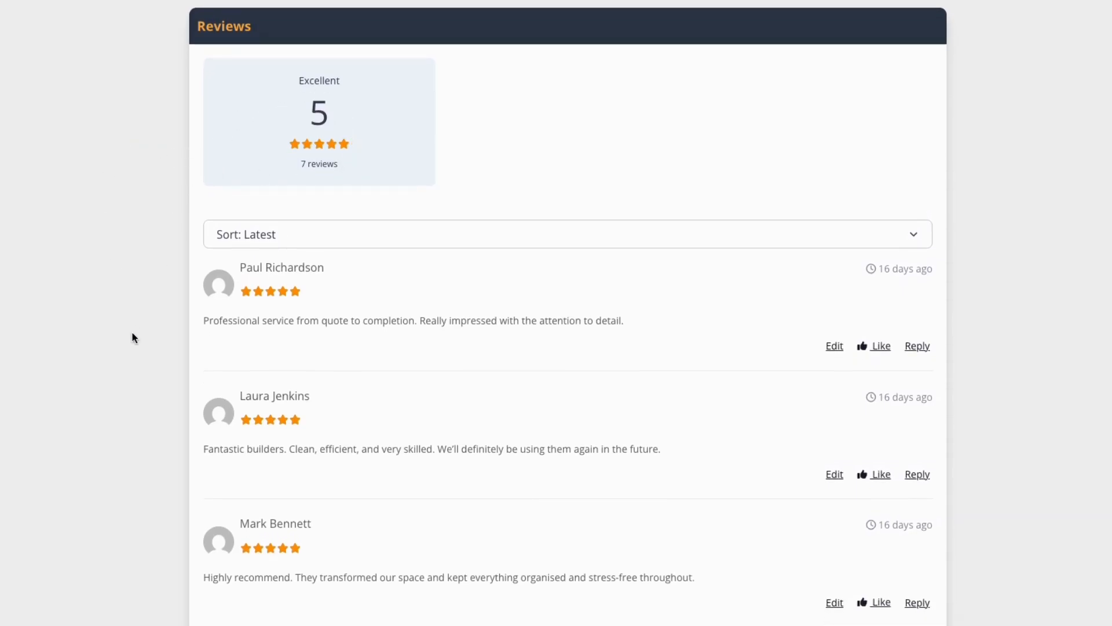
scroll(132, 337, "down", 10)
scroll(132, 338, "up", 1)
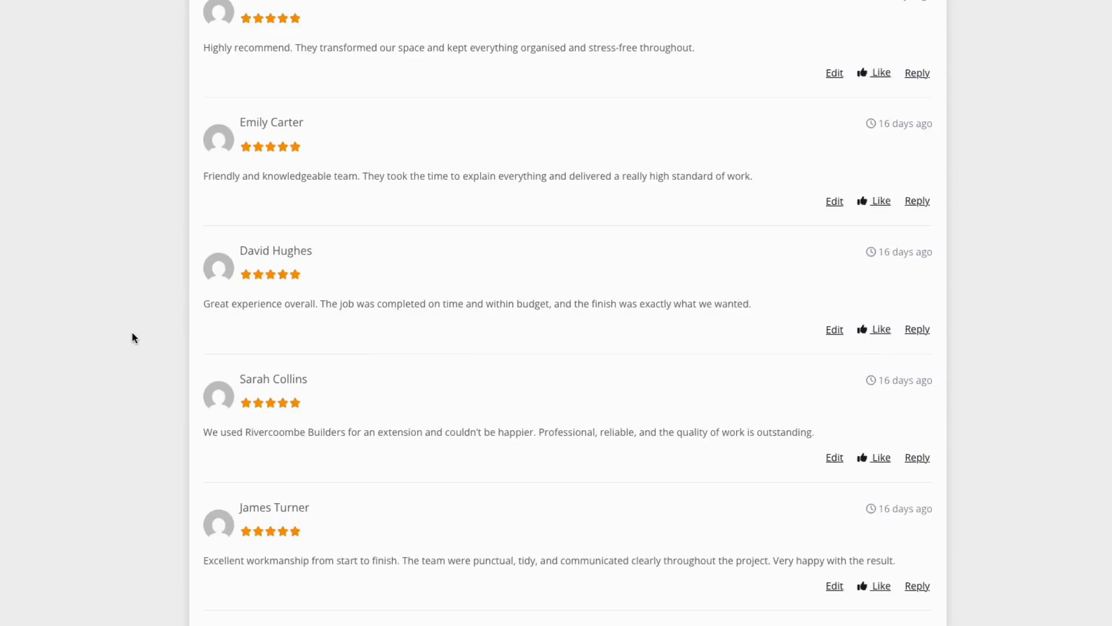
scroll(133, 337, "down", 9)
scroll(133, 337, "down", 9)
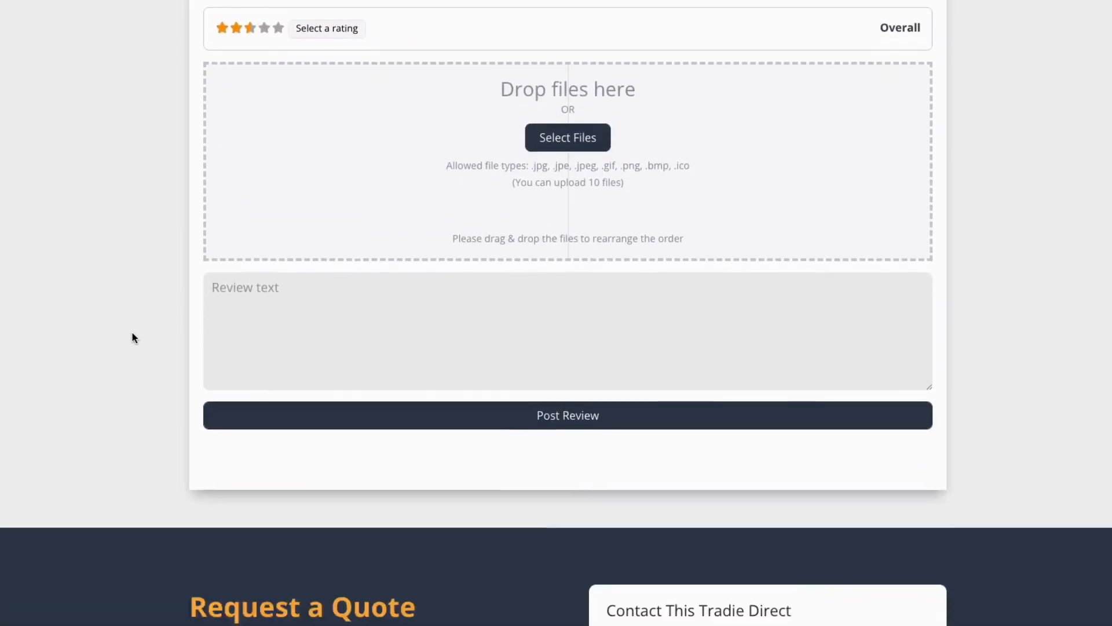
- Examine the Request a Quote section and the fields of its form for contacting the tradie directly
scroll(132, 332, "down", 1)
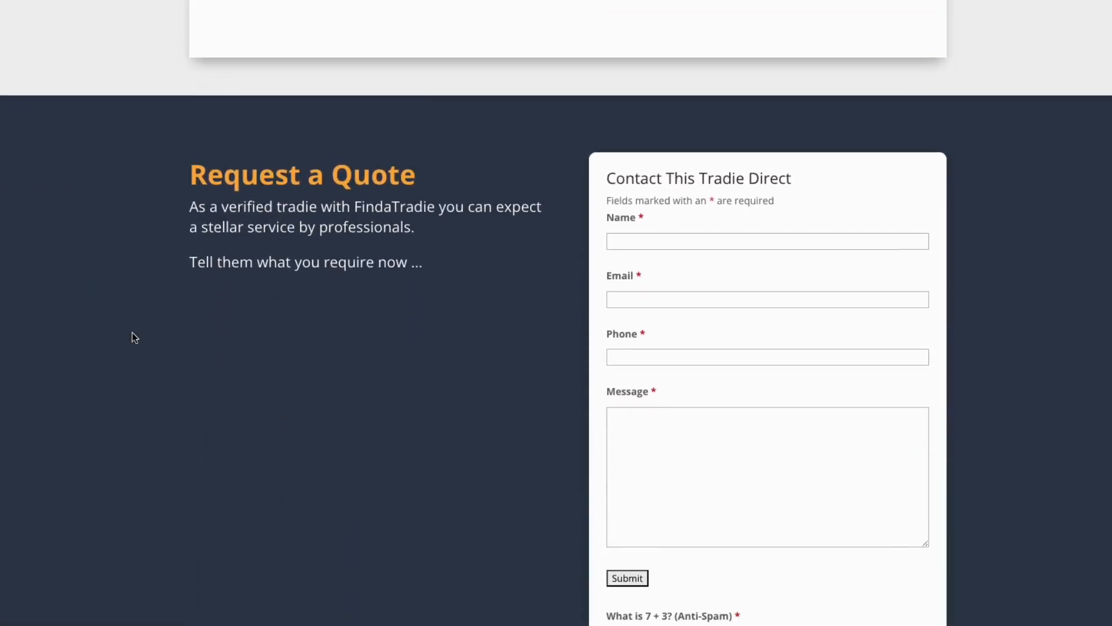
scroll(705, 226, "down", 1)
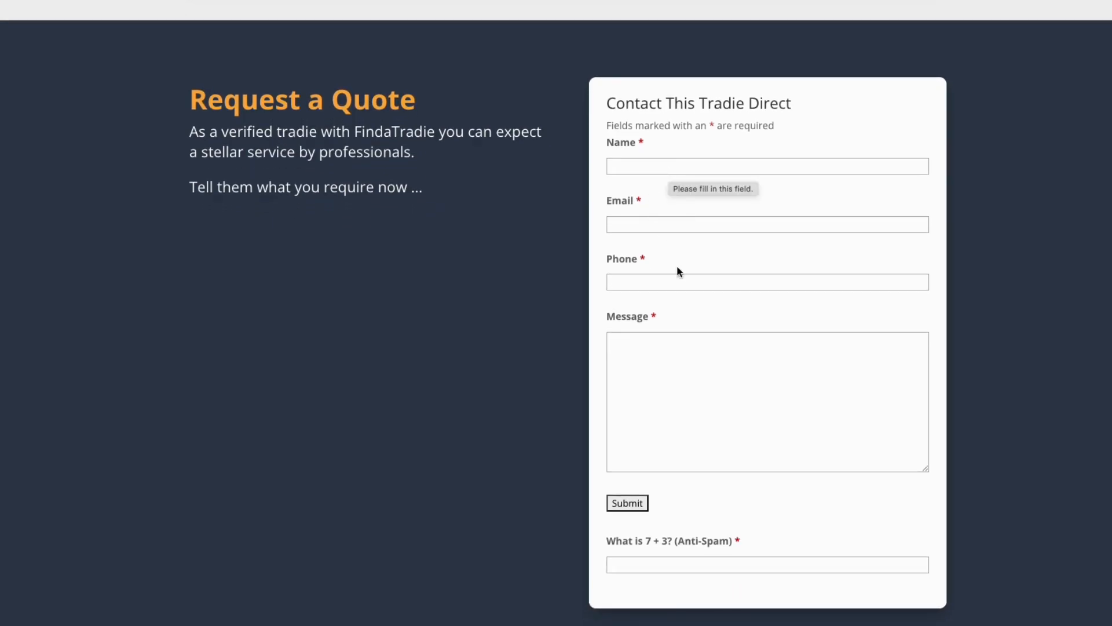
scroll(697, 392, "down", 1)
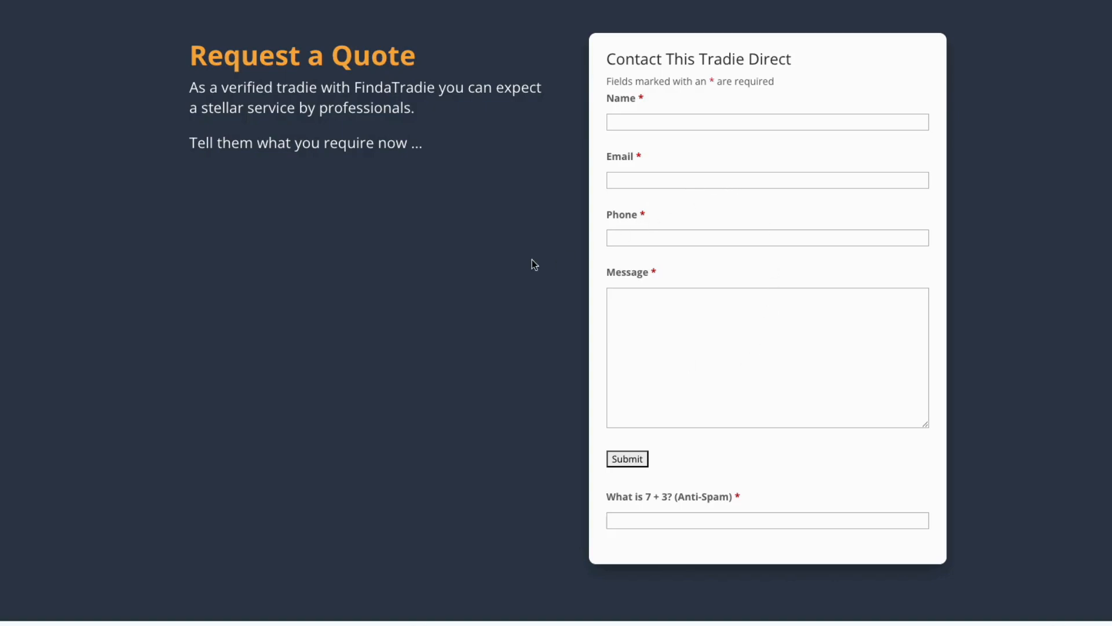
- Look over the listing's company information and verification checks, and browse the project photo gallery below them
scroll(472, 290, "down", 4)
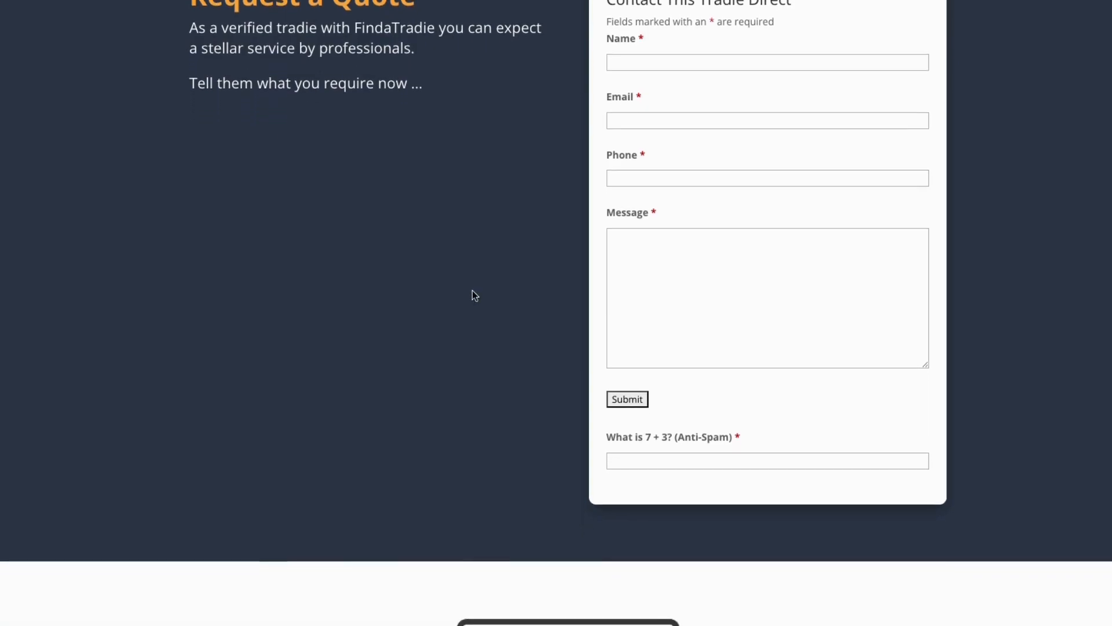
scroll(472, 291, "down", 8)
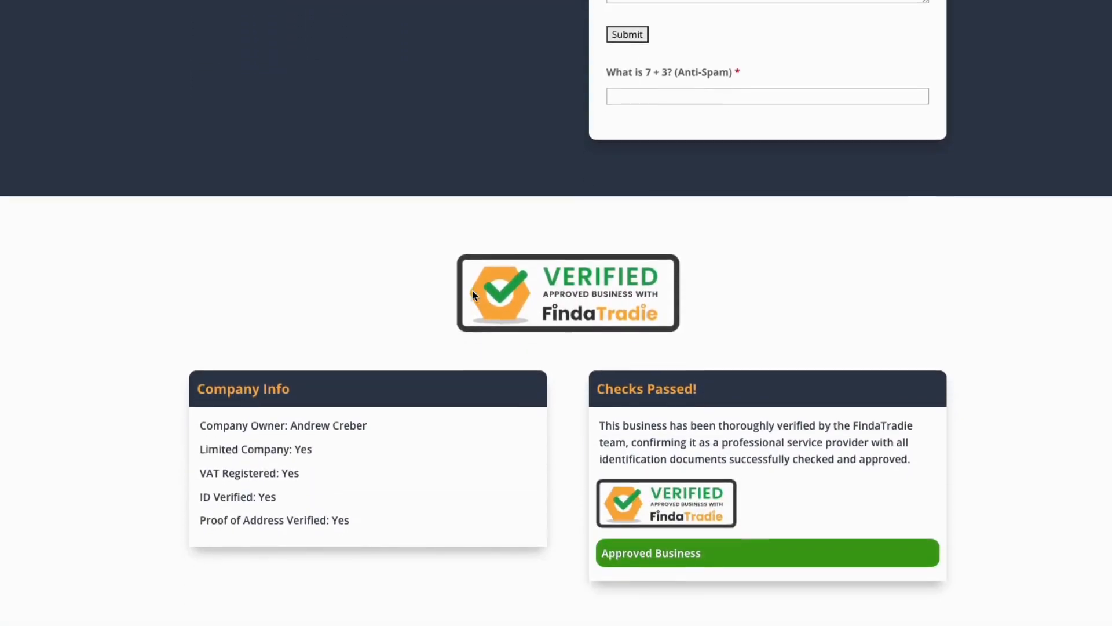
scroll(472, 296, "down", 5)
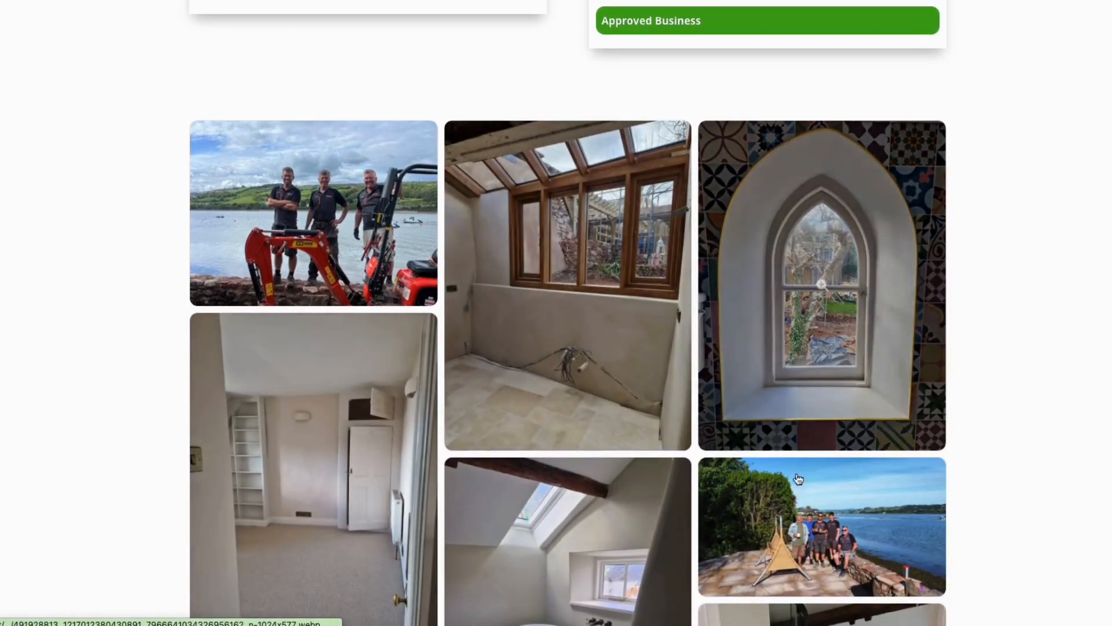
scroll(509, 435, "down", 2)
scroll(509, 435, "down", 1)
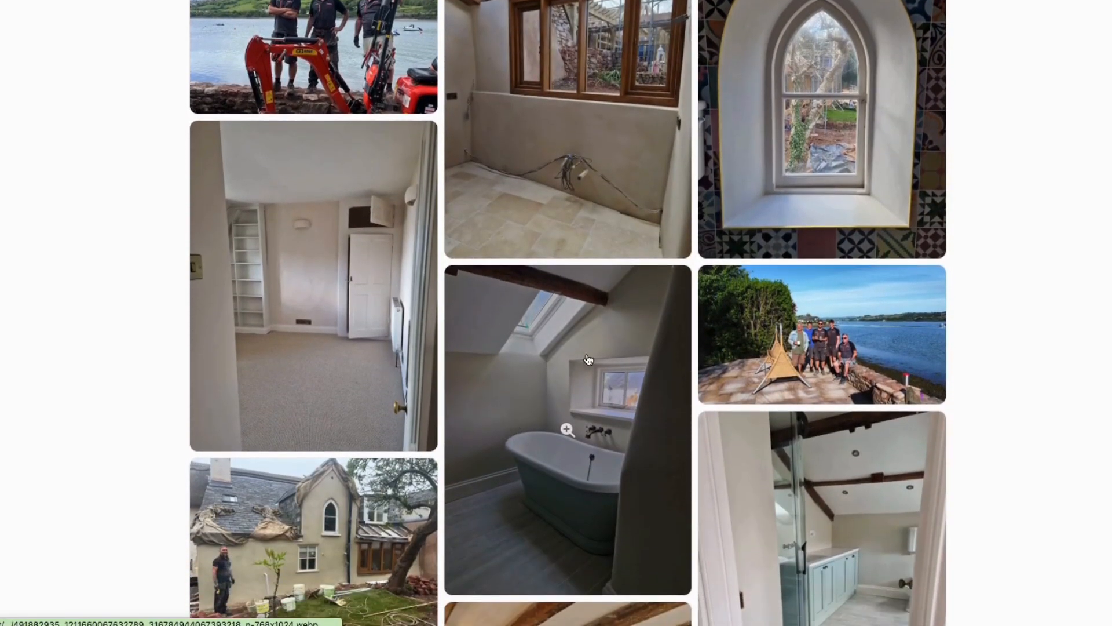